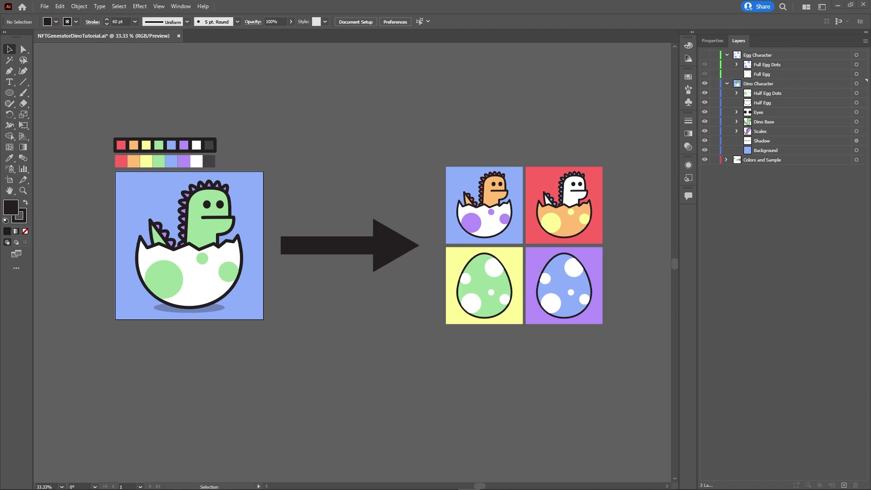
Duplicate the blue Background sublayer into the Egg Character layer group.
key(ctrl+b)
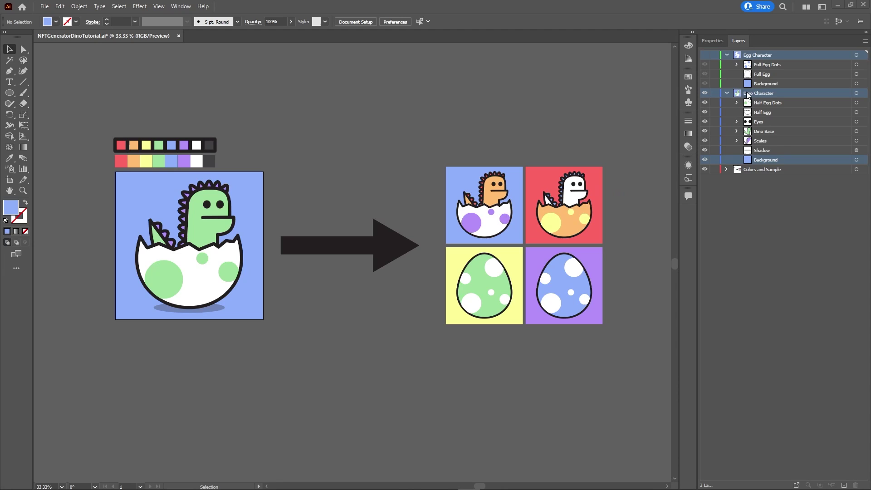
Toggle each Dino Character sublayer off and on to check it: Background, Shadow, Scales, Dino Base, Eyes, Half Egg, Half Egg Dots.
click(706, 160)
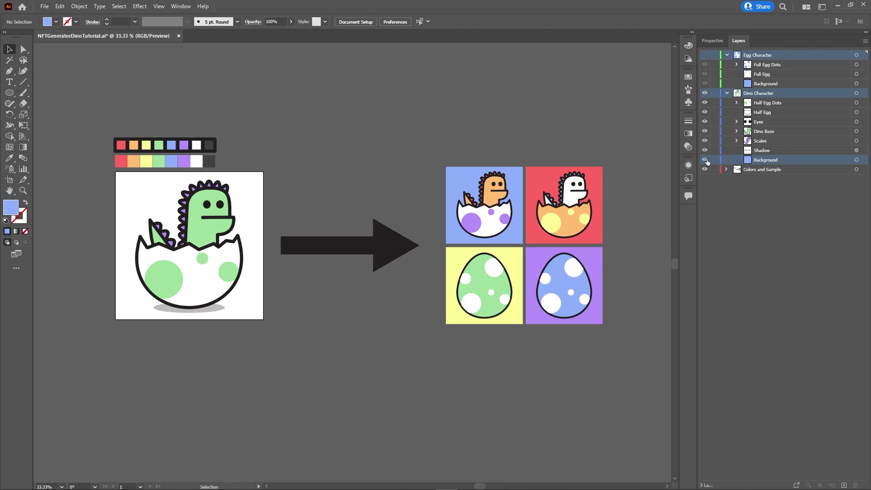
click(705, 159)
click(705, 151)
click(705, 150)
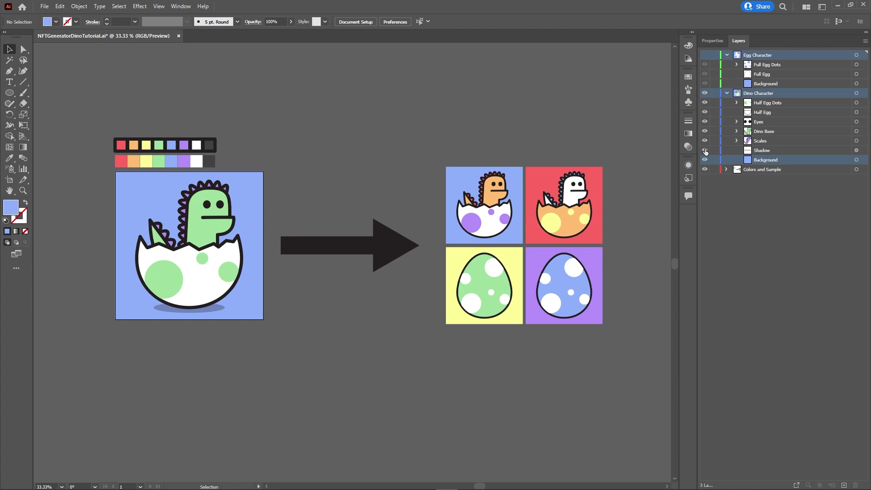
click(705, 141)
click(705, 141)
click(705, 131)
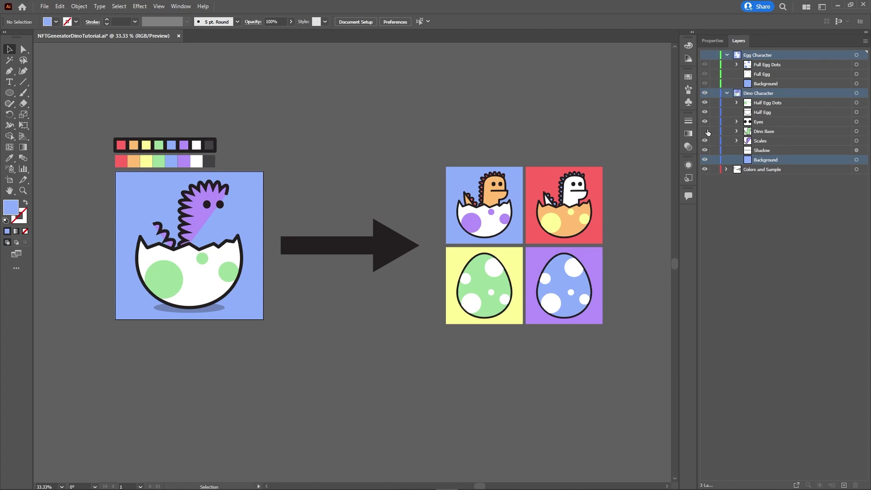
click(706, 131)
click(705, 121)
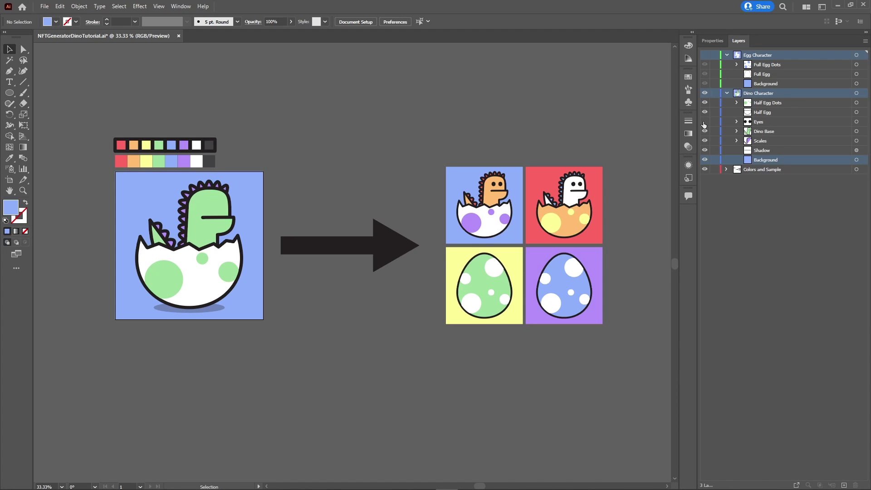
click(705, 122)
click(705, 113)
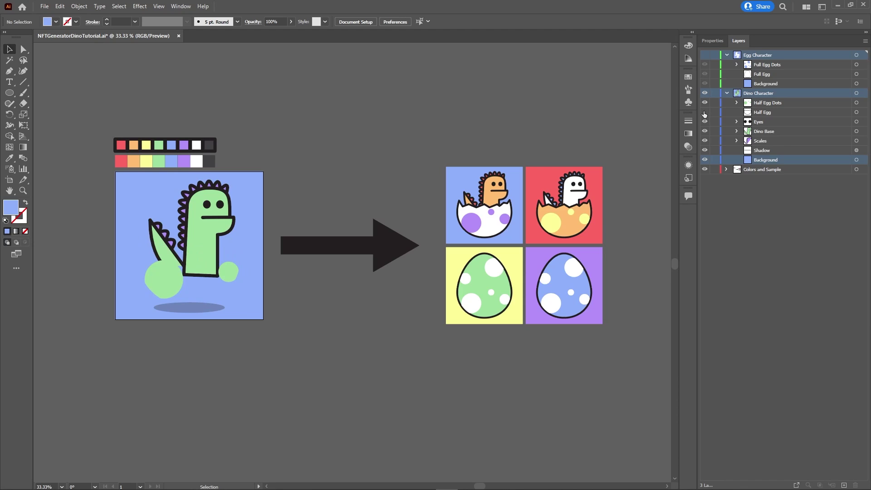
click(706, 112)
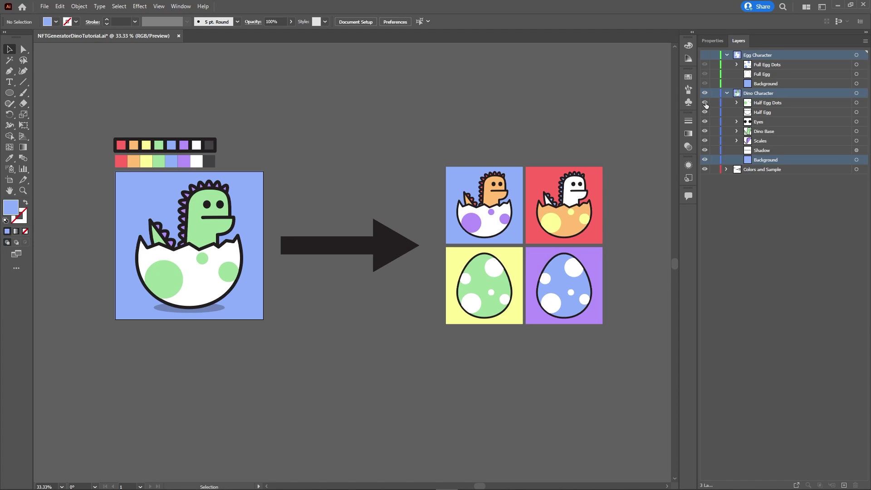
click(705, 103)
click(705, 103)
Hide Dino Character, show Egg Character, and check its Background, Full Egg and Full Egg Dots sublayers.
click(705, 93)
click(705, 55)
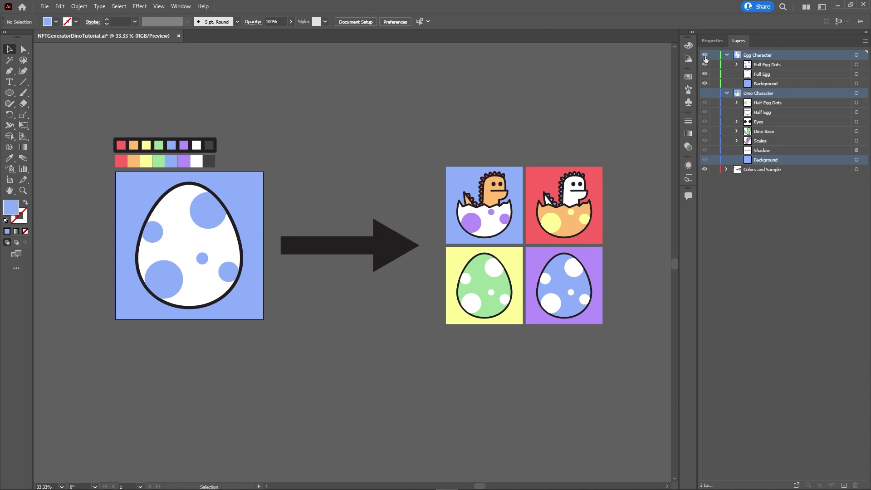
click(705, 84)
click(705, 84)
click(706, 74)
click(706, 74)
click(705, 65)
click(705, 65)
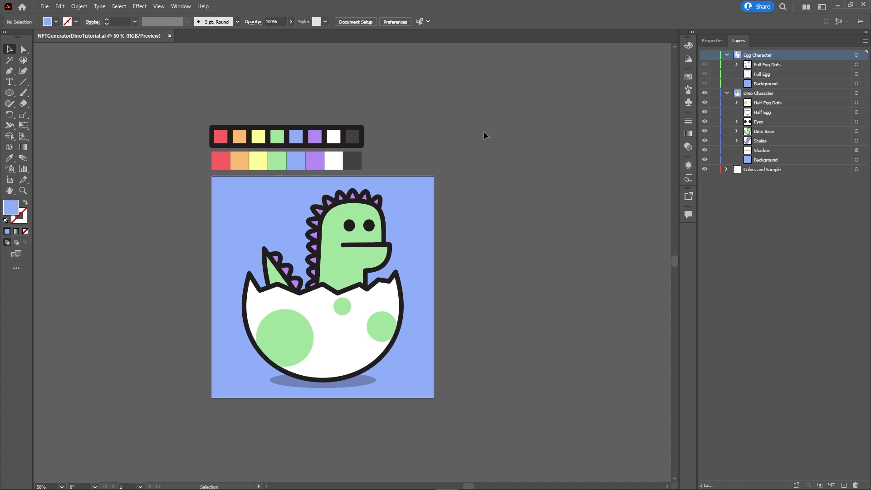
Create a new 500 x 500 px document and bring its artboard into view.
click(41, 6)
click(50, 17)
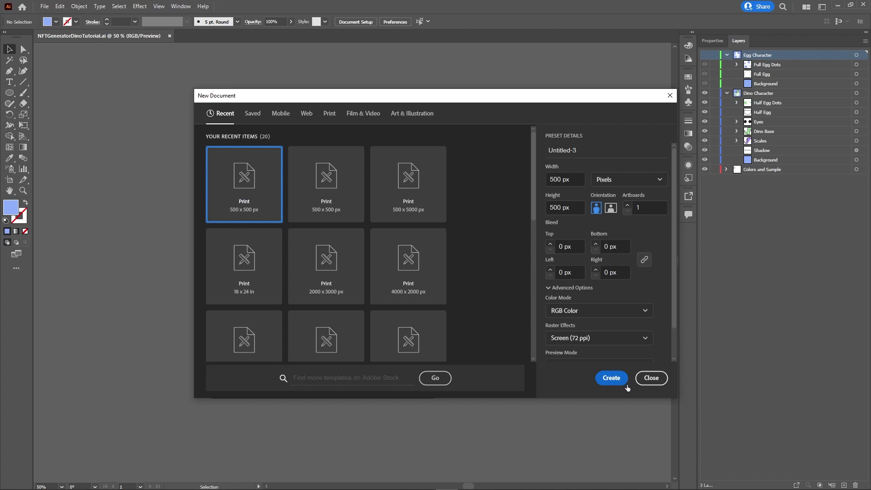
click(612, 378)
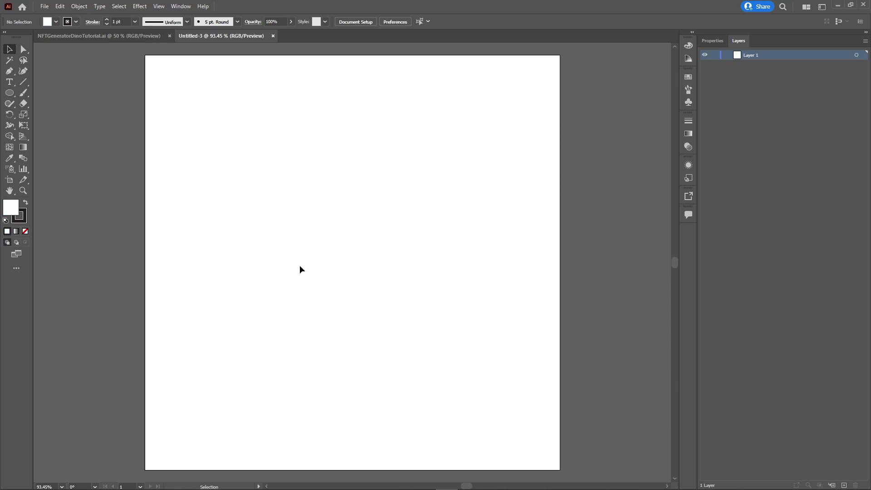
alt+scroll(270, 263, down, 4)
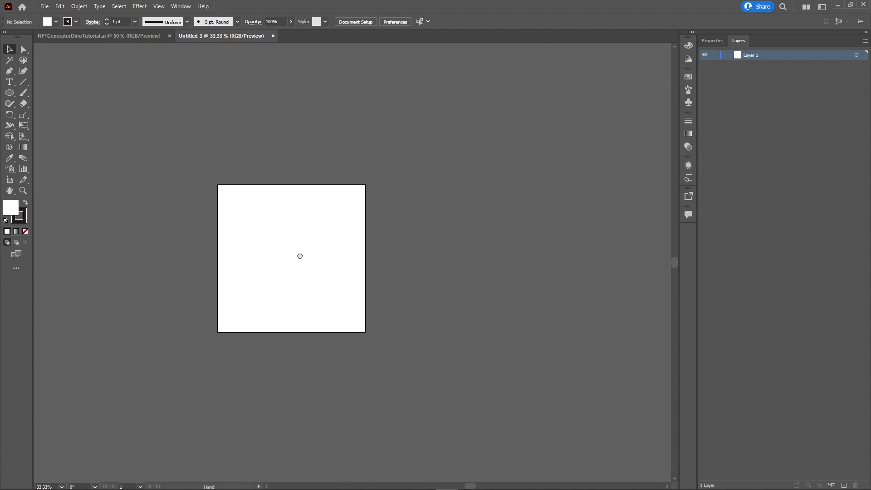
drag(296, 257, 235, 228)
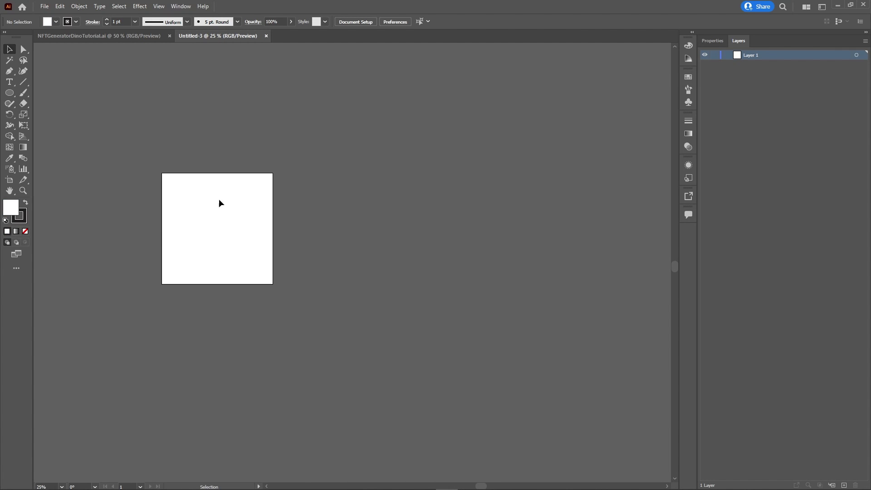
Show the Artboards panel and keep adding blank artboards toward a total of 66.
click(180, 6)
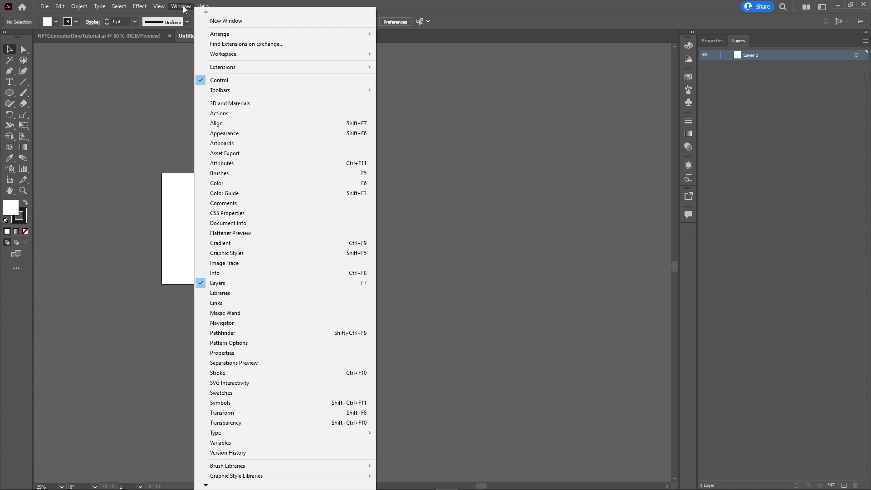
click(221, 144)
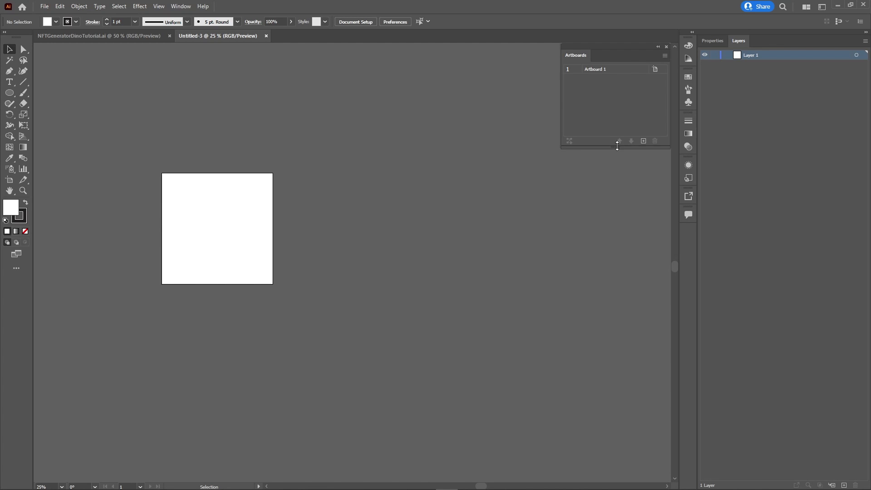
click(644, 141)
click(643, 141)
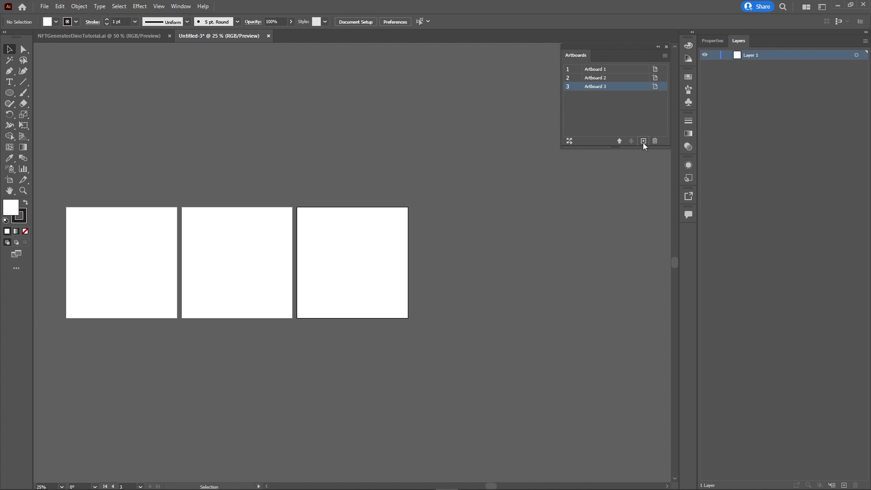
click(643, 141)
click(643, 141)
click(643, 141)
click(644, 141)
click(644, 141)
click(643, 141)
click(643, 141)
click(643, 141)
click(644, 141)
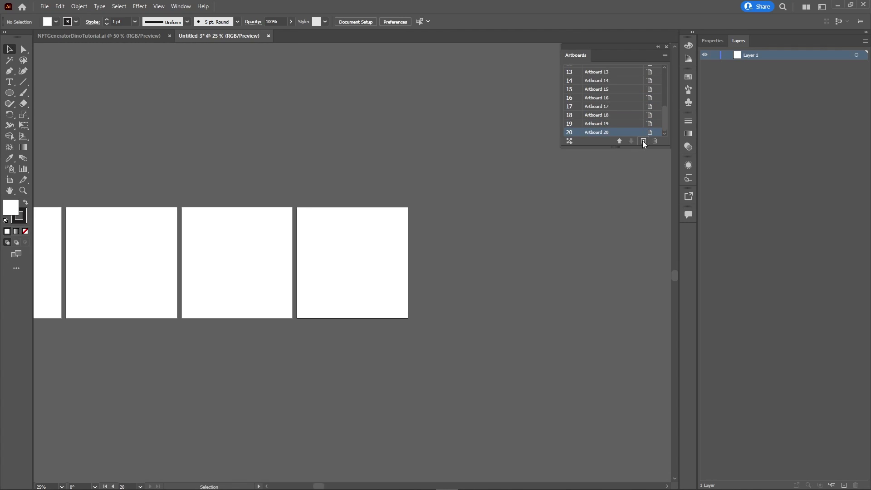
click(643, 141)
click(643, 141)
click(643, 142)
click(643, 142)
click(643, 141)
click(644, 141)
click(644, 141)
click(643, 141)
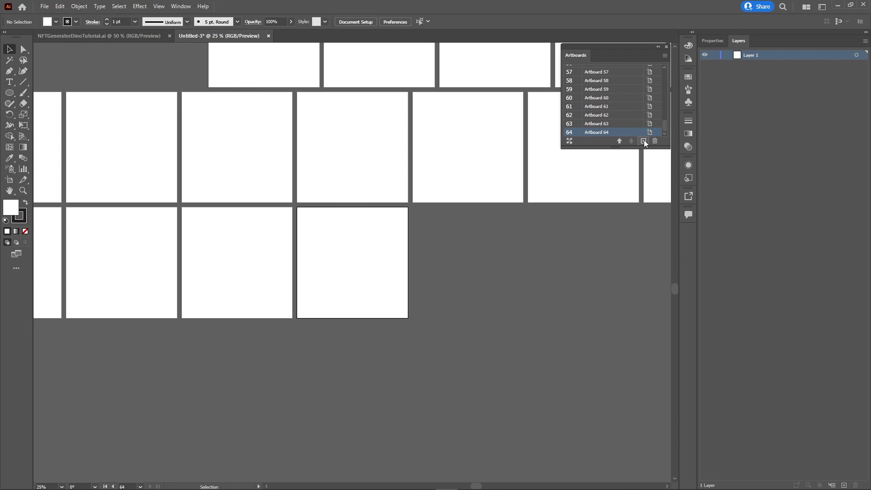
click(643, 141)
click(643, 141)
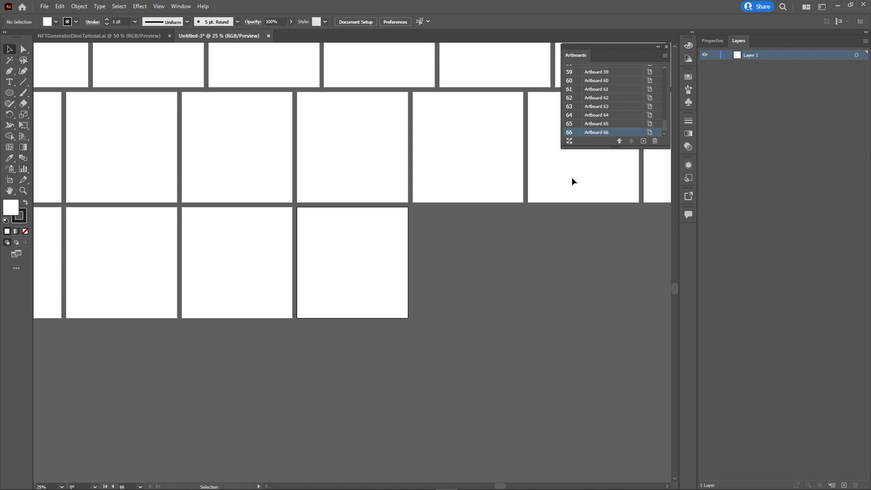
Rearrange all artboards into a grid of 8 columns.
click(570, 140)
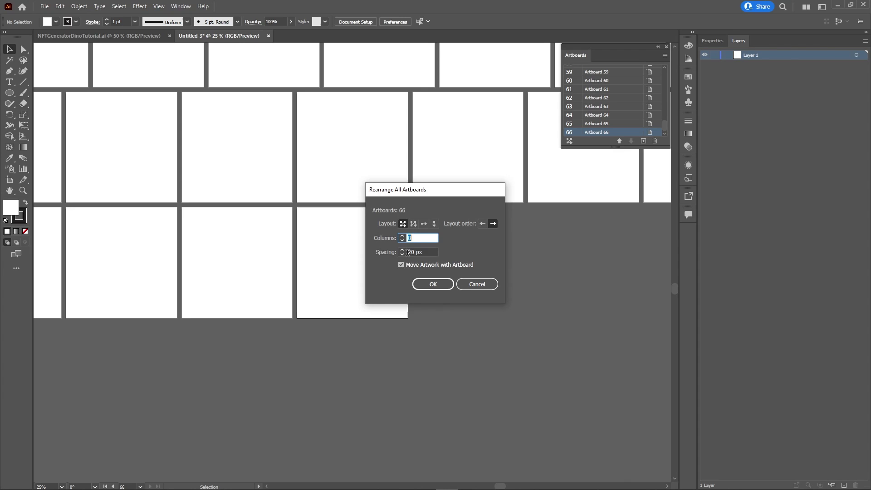
click(427, 284)
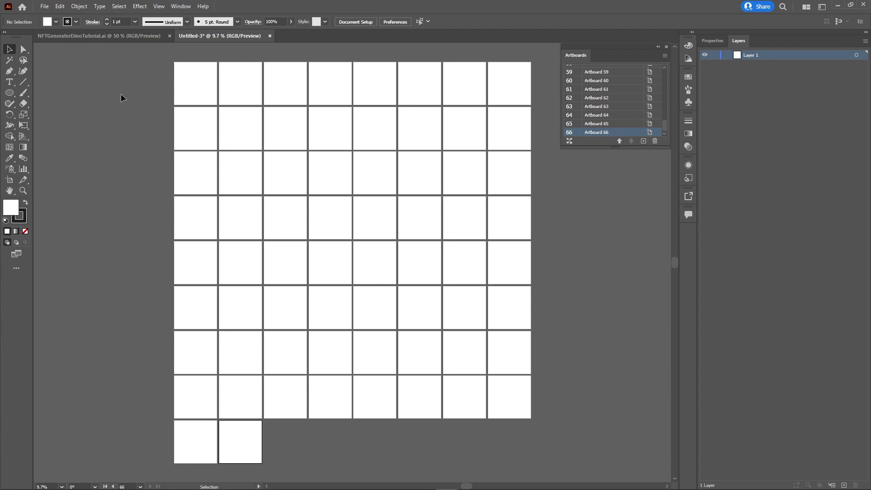
Take the full hatching-dino artwork from the tutorial file and paste it in place on Artboard 65.
click(120, 33)
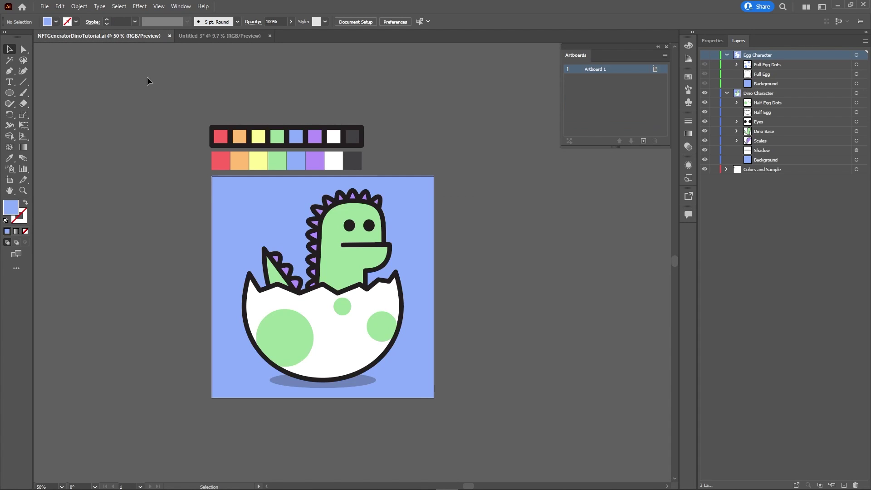
drag(164, 180, 546, 397)
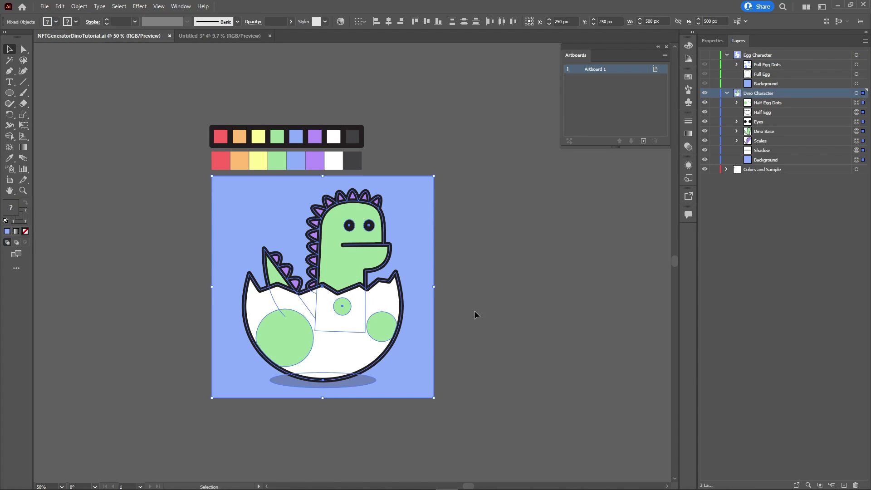
click(219, 33)
click(203, 430)
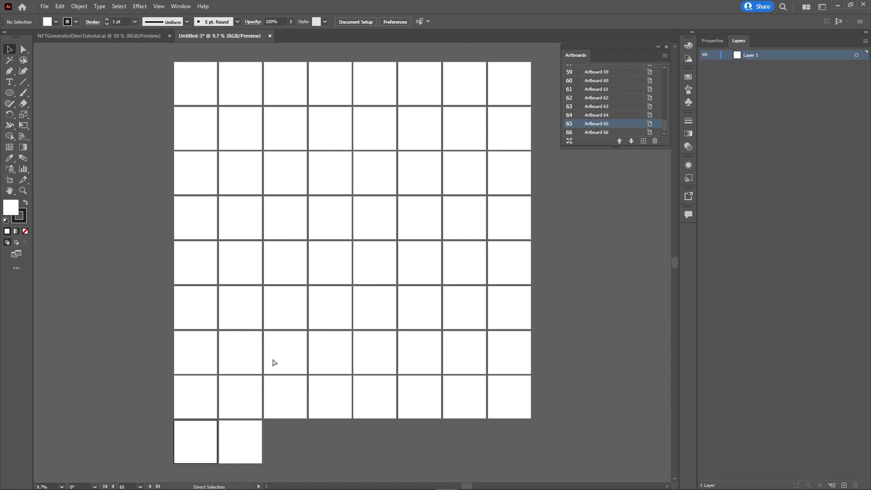
key(ctrl+shift+v)
click(285, 443)
scroll(198, 461, up, 2)
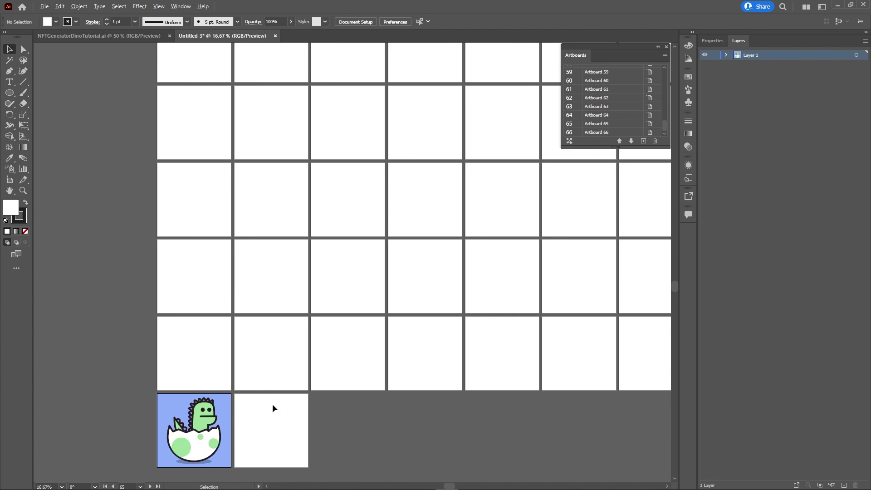
scroll(228, 441, up, 2)
scroll(289, 434, down, 3)
scroll(278, 374, right, 1)
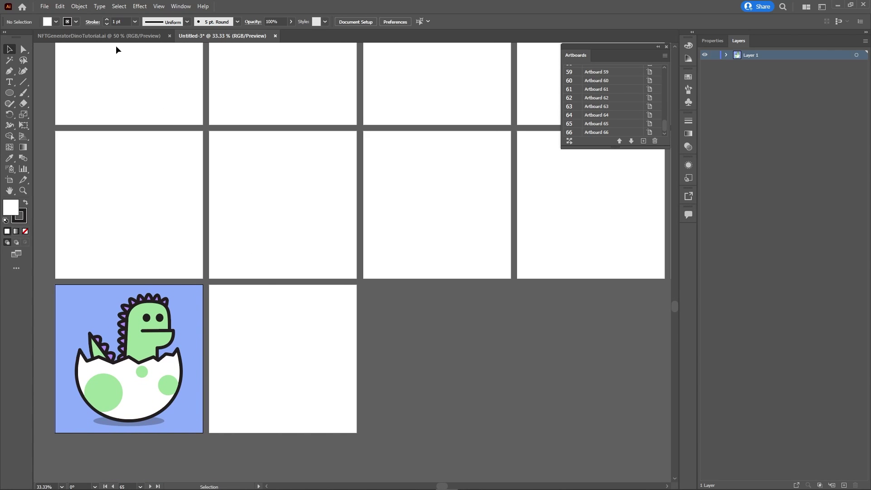
Copy the spotted egg artwork with Dino Character hidden and paste it in place on Artboard 66.
click(115, 36)
click(705, 93)
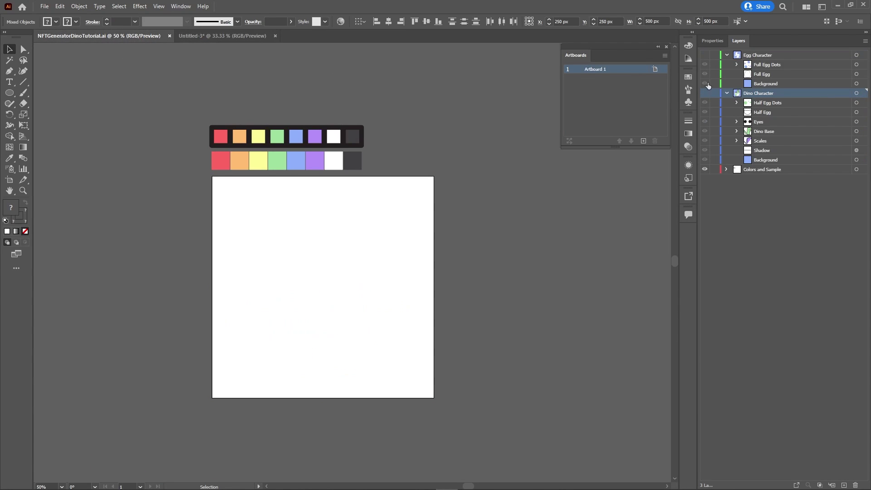
click(705, 55)
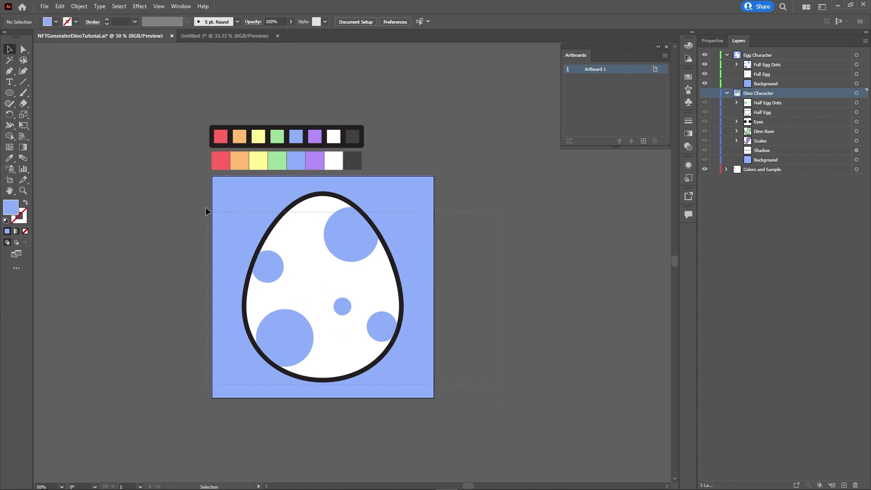
key(ctrl+a)
key(a)
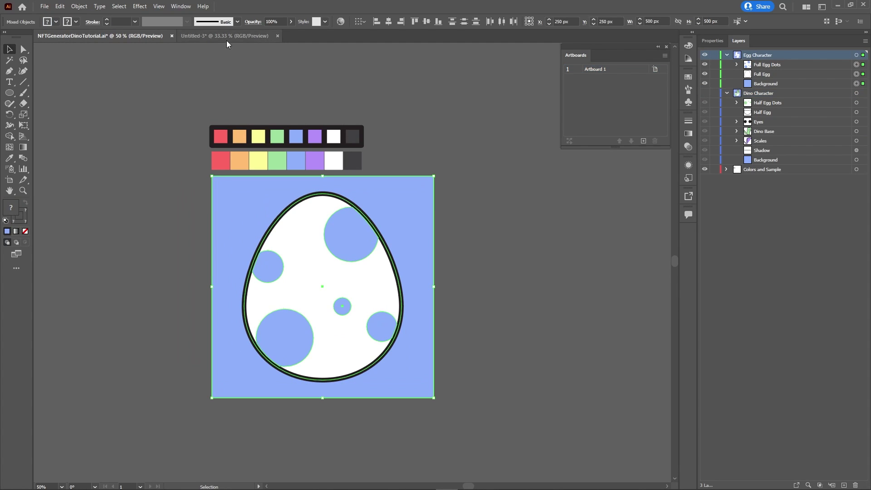
click(227, 37)
click(271, 323)
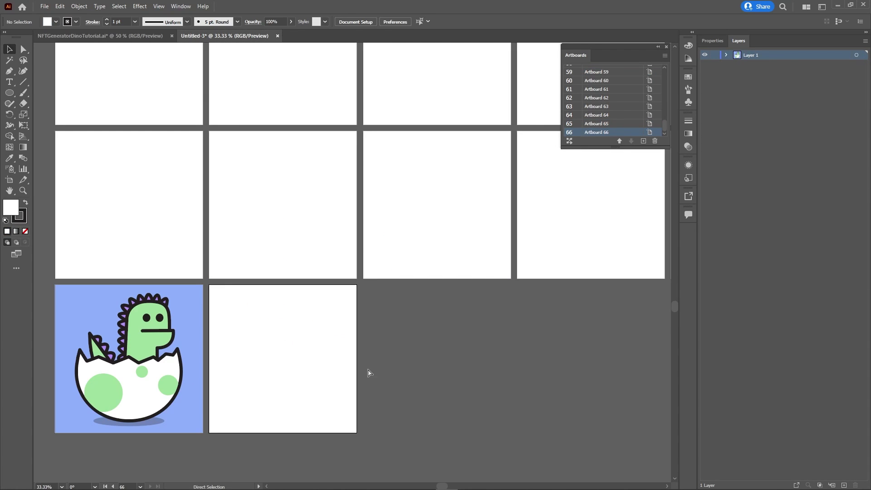
key(ctrl+shift+v)
key(v)
click(396, 352)
scroll(194, 325, down, 4)
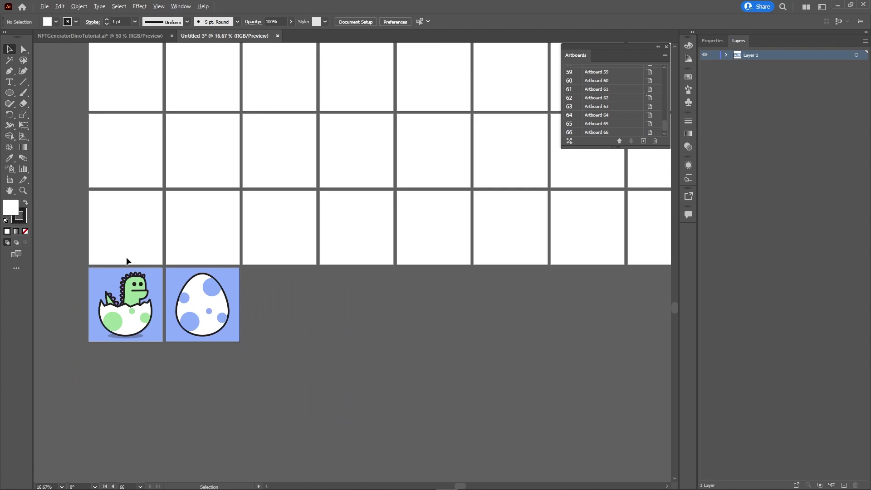
scroll(200, 345, down, 1)
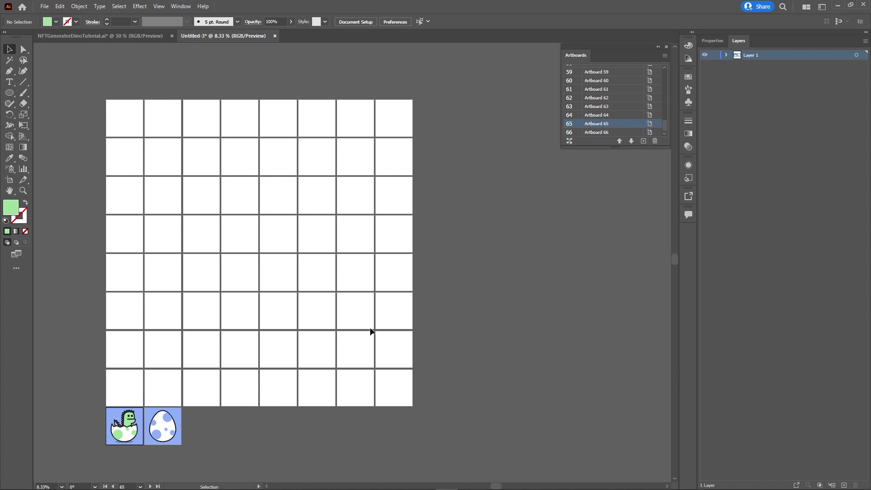
Paste the blue background, half shell and green spots onto Artboards 1, 9 and 17.
click(144, 444)
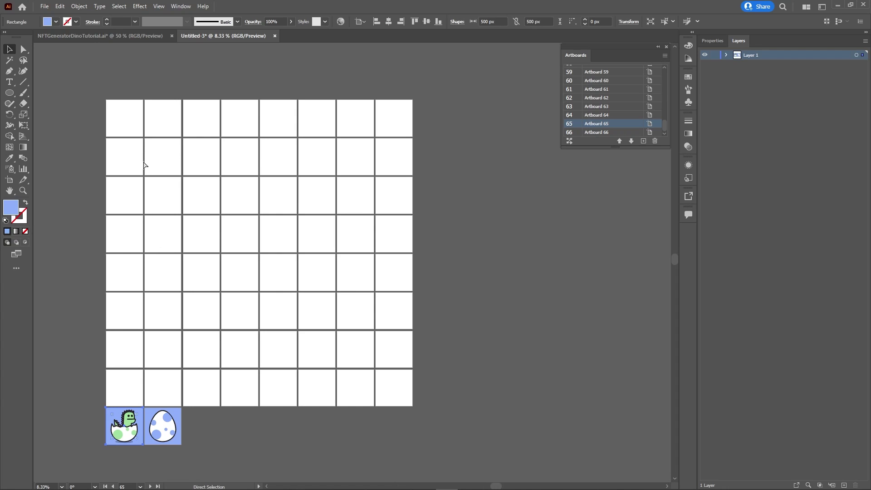
click(129, 132)
key(ctrl+shift+v)
click(141, 201)
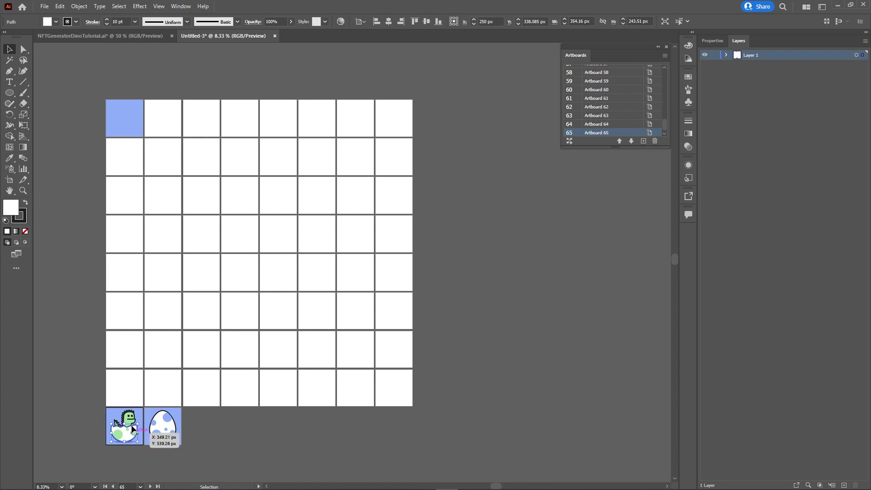
click(134, 170)
key(ctrl+shift+v)
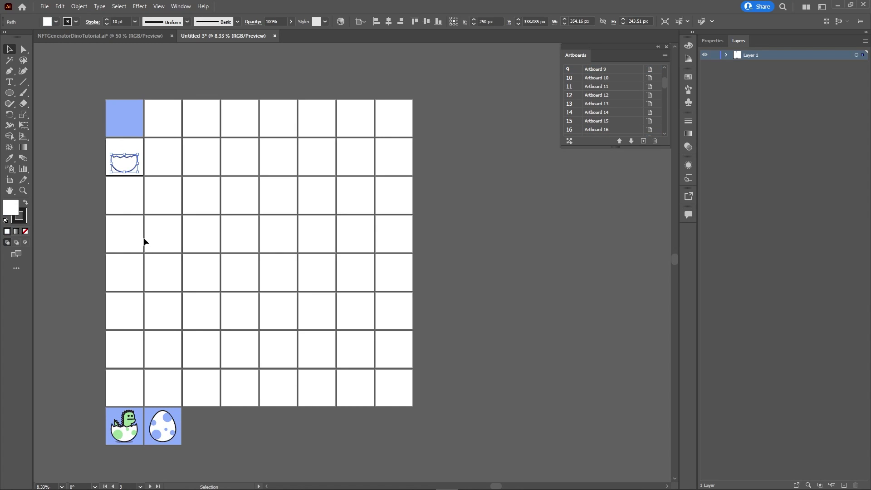
click(143, 243)
click(124, 200)
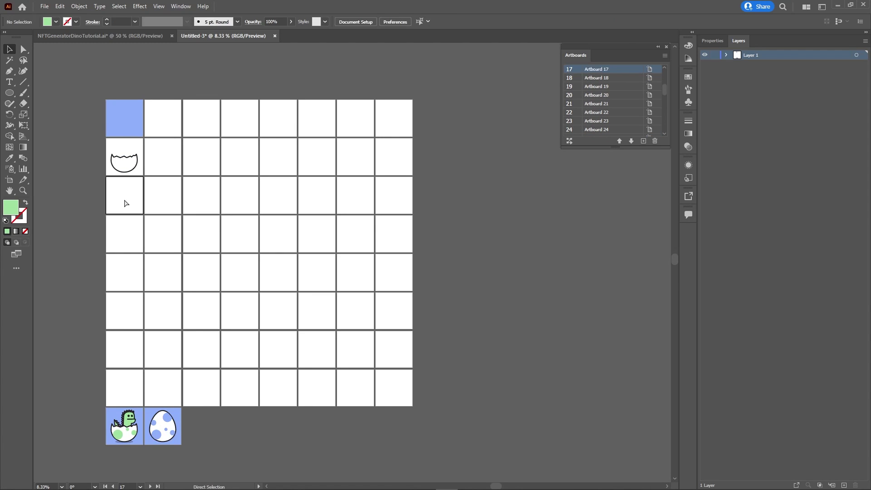
key(ctrl+shift+v)
click(129, 422)
key(ctrl+c)
Place the dino body, egg outline, blue spots and purple spikes on Artboards 41, 25, 33 and 49.
click(125, 313)
key(ctrl+shift+v)
click(156, 433)
key(ctrl+c)
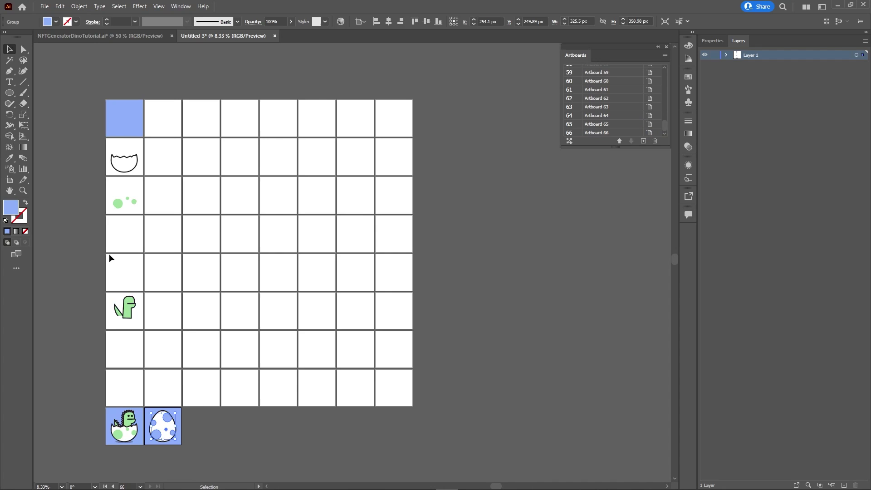
click(111, 255)
key(ctrl+shift+v)
click(166, 437)
click(115, 218)
key(ctrl+shift+v)
click(156, 296)
click(124, 422)
key(ctrl+c)
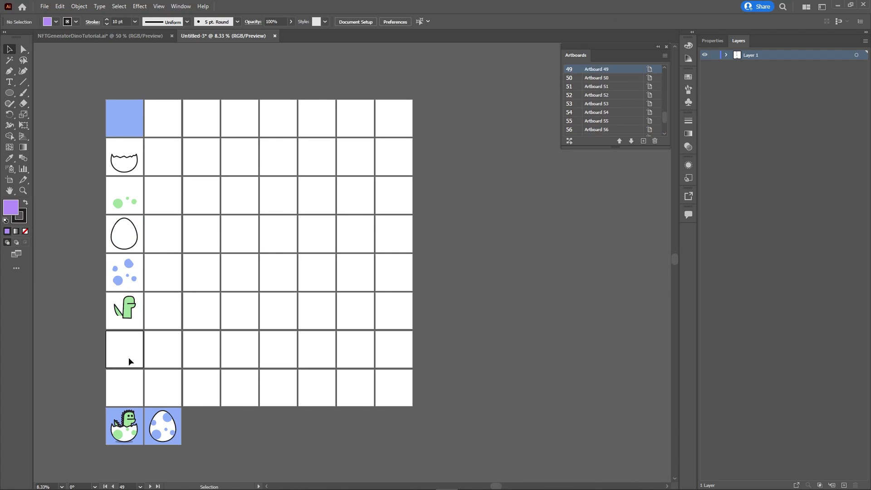
click(129, 358)
key(ctrl+shift+v)
Paste the dino eyes onto Artboard 57 and select the soft shadow ellipse.
click(130, 416)
click(127, 385)
key(ctrl+shift+v)
click(139, 438)
click(171, 356)
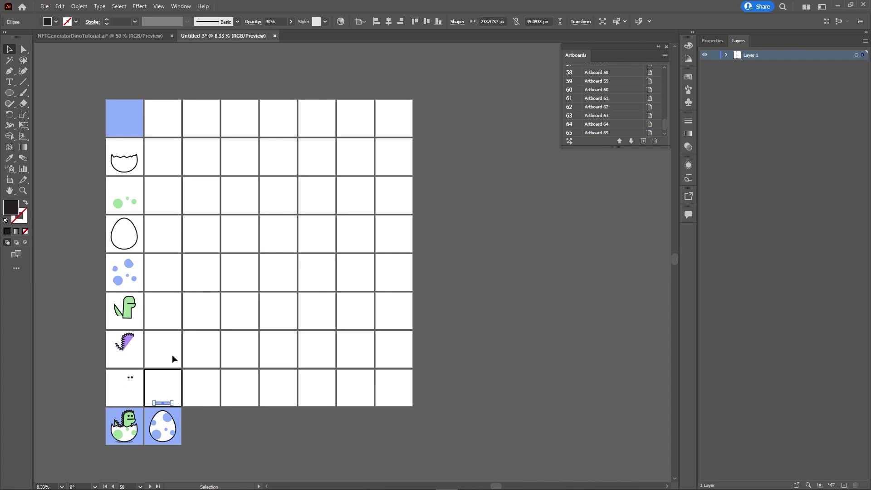
key(ctrl+equal)
drag(186, 312, 160, 422)
drag(182, 253, 126, 327)
key(ctrl+minus)
Copy the blue background from Artboard 1 and paste it onto Artboards 2, 3 and 4.
click(91, 109)
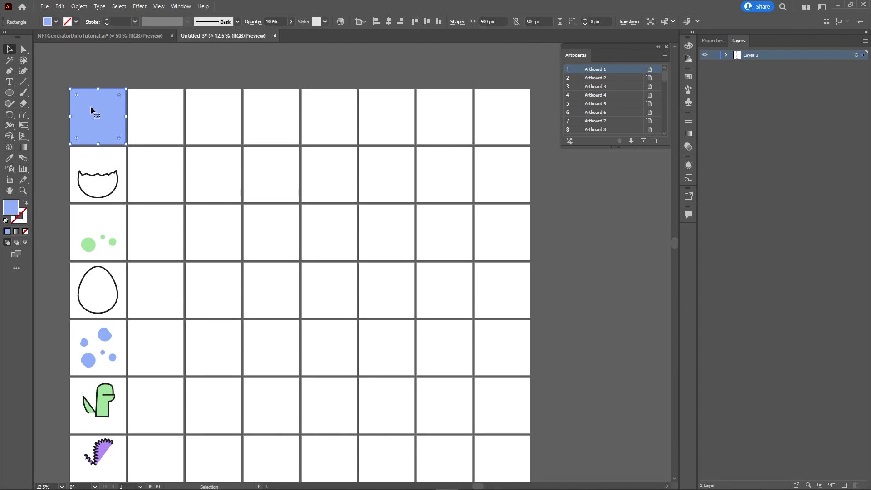
click(150, 122)
key(ctrl+shift+v)
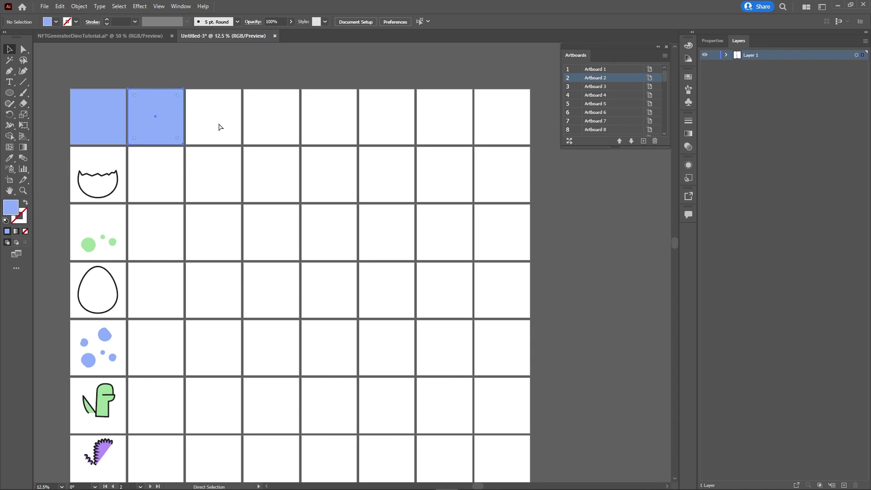
click(219, 127)
key(ctrl+shift+v)
click(279, 121)
key(ctrl+shift+v)
Paste the blue background onto Artboards 5 through 8, then deselect it.
click(325, 123)
key(ctrl+shift+v)
click(396, 121)
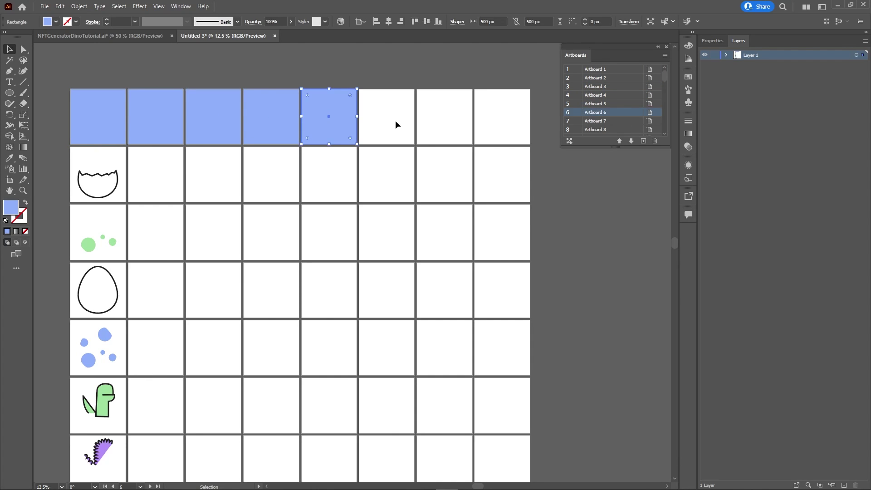
key(ctrl+shift+v)
click(462, 126)
key(ctrl+shift+v)
click(508, 126)
key(ctrl+shift+v)
key(ctrl+shift+a)
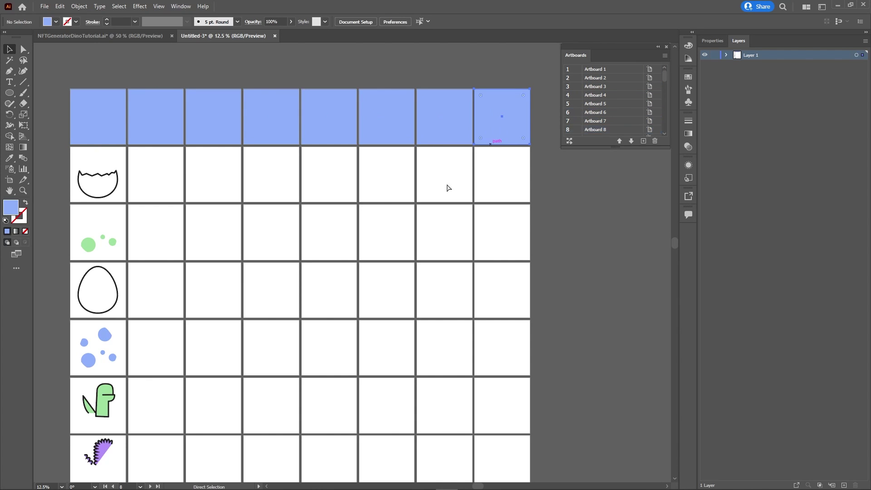
drag(233, 180, 191, 213)
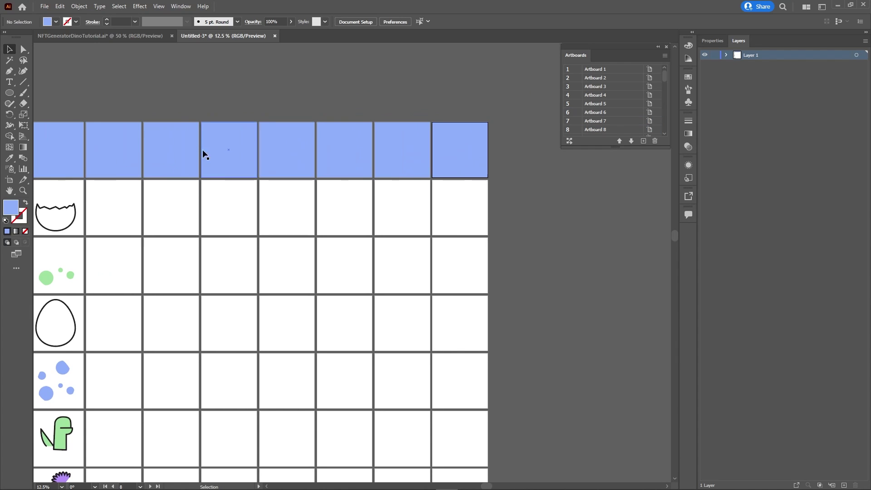
drag(247, 206, 259, 179)
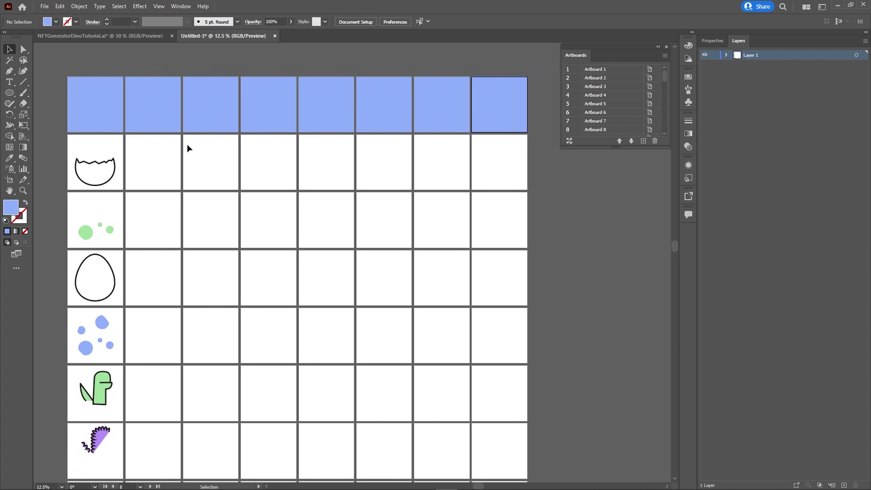
scroll(237, 249, down, 2)
scroll(237, 248, right, 2)
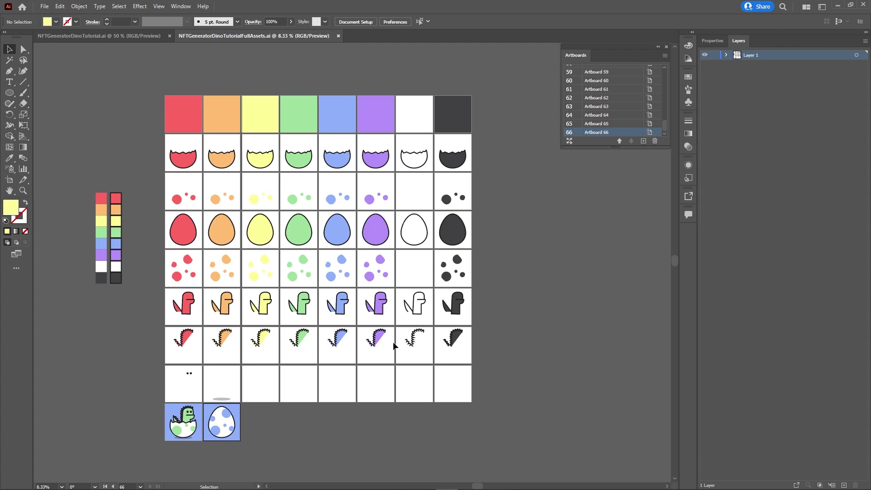
Start exporting the artboards as images and edit the export file name.
click(43, 6)
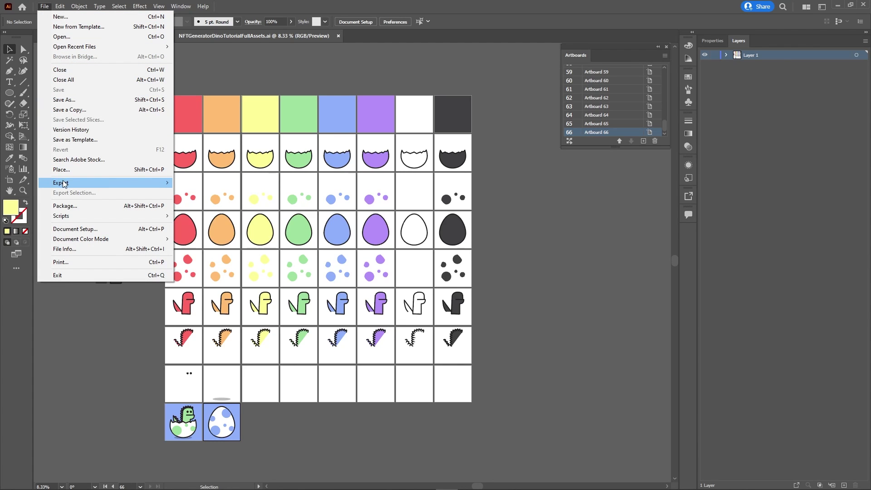
mouse_move(90, 184)
click(199, 194)
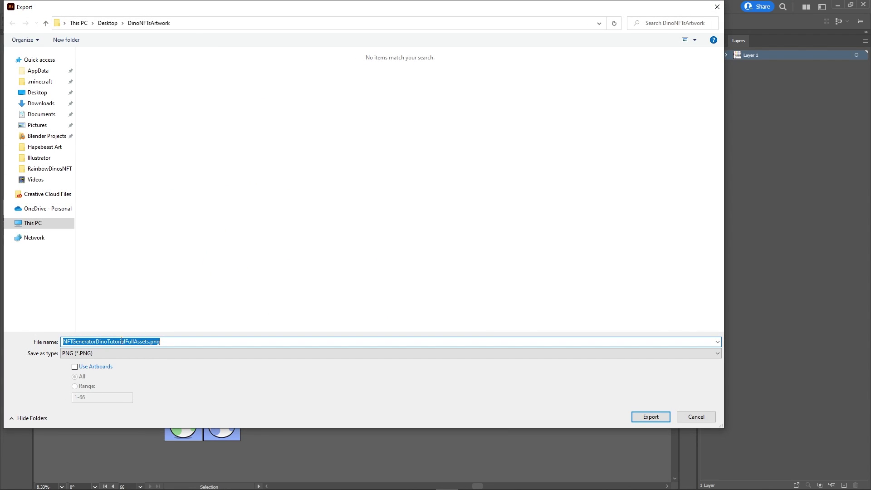
click(69, 342)
drag(65, 343, 157, 336)
click(75, 368)
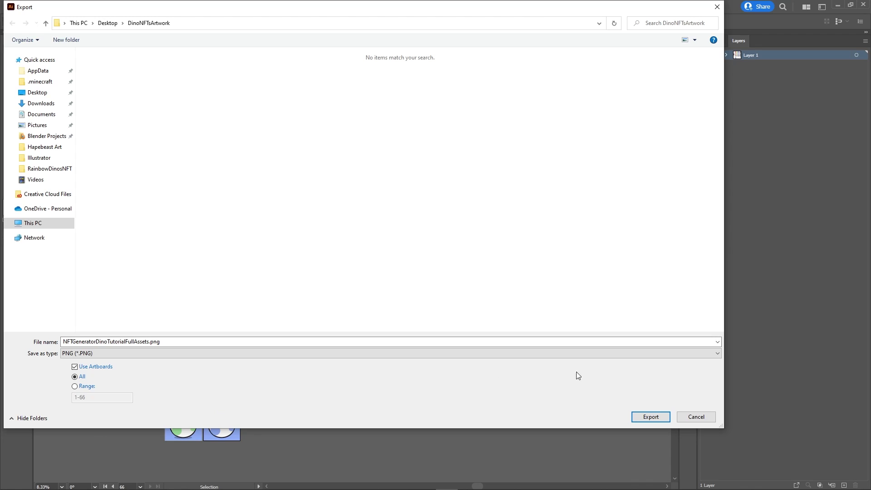
Export every artboard as a transparent 72 ppi PNG and view them in the DinoNFTsArtwork folder.
click(659, 417)
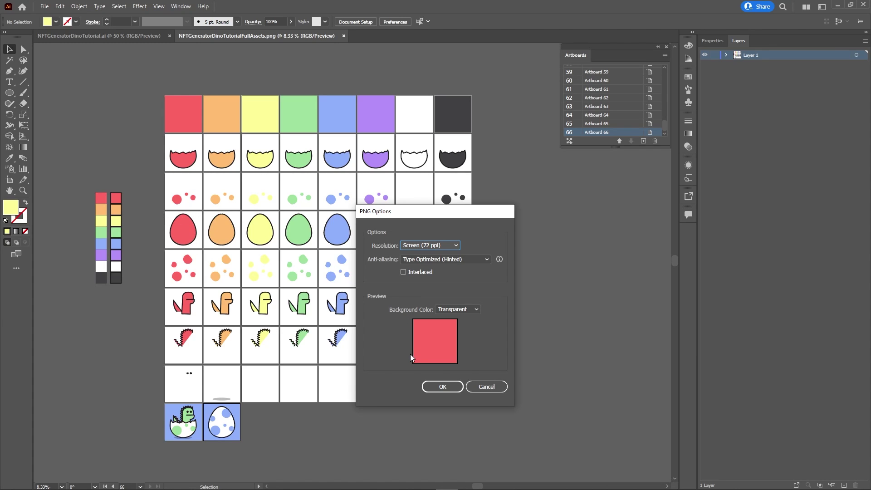
click(431, 388)
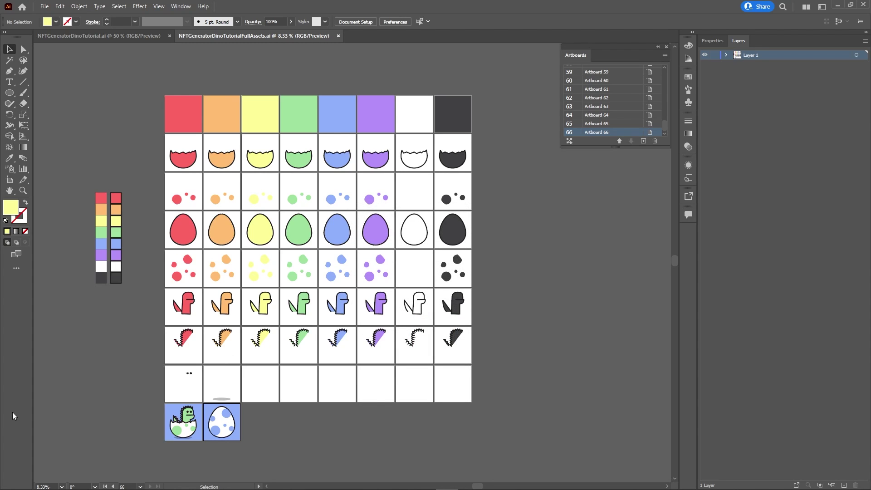
key(alt+Tab)
click(216, 140)
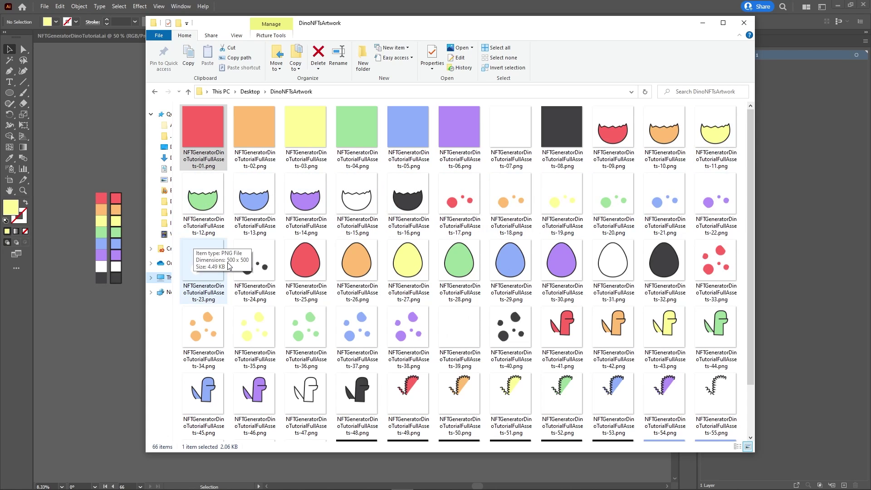
Select the blank black exports ts-59 through ts-64 and delete them.
scroll(507, 262, down, 2)
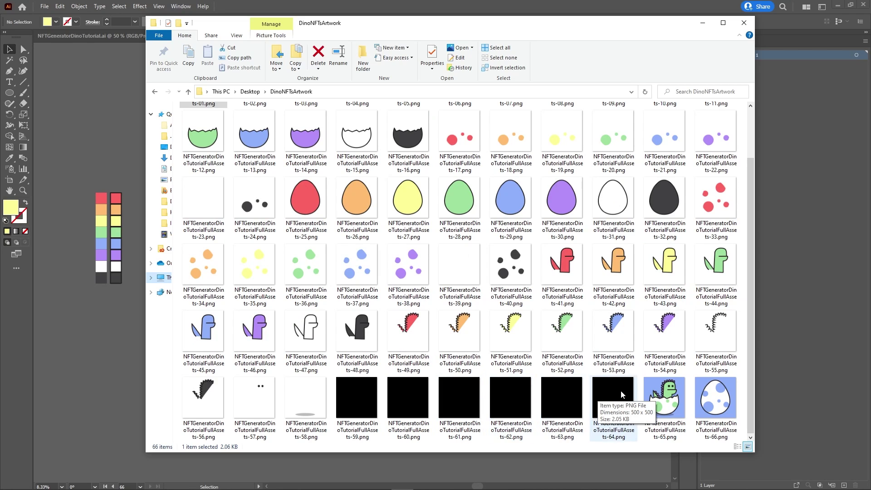
click(368, 402)
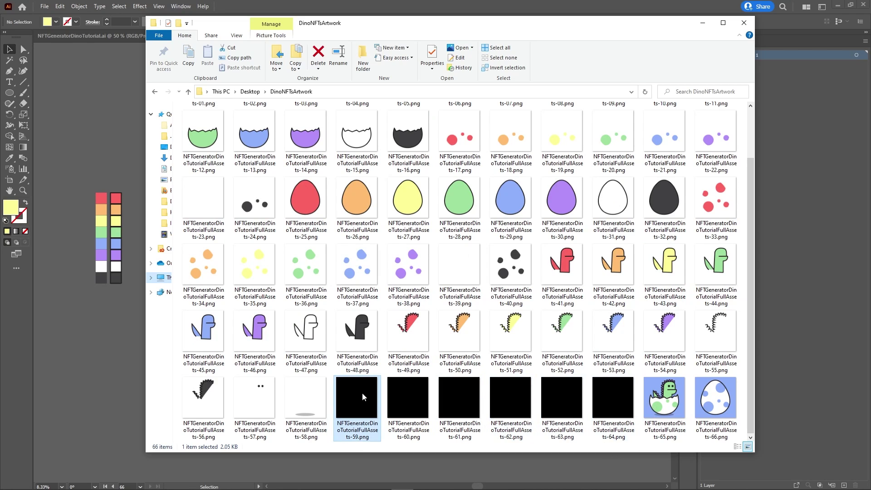
shift+click(592, 385)
right_click(596, 392)
click(534, 366)
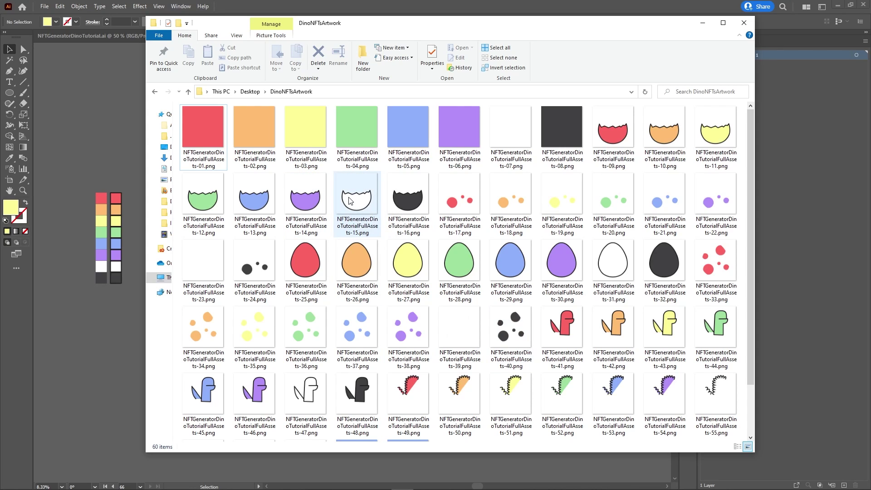
scroll(350, 197, down, 2)
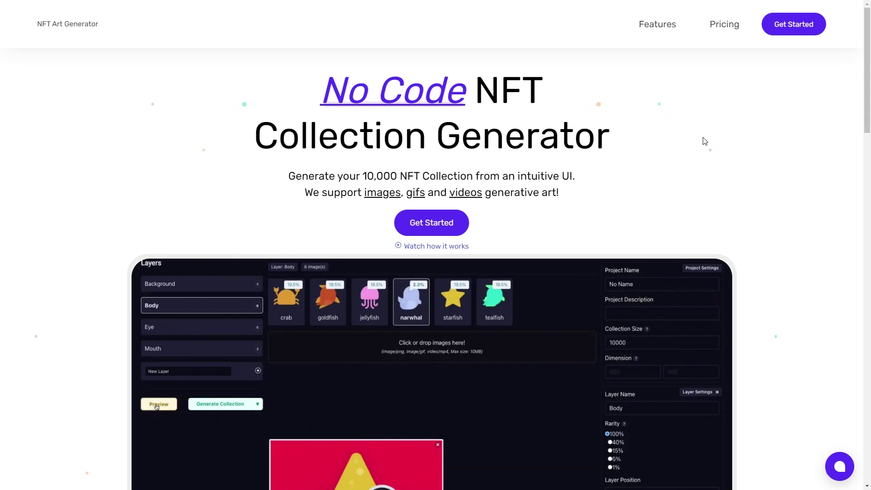
Switch the NFT generator to a taller node graph layout and place Background beside Start.
click(781, 30)
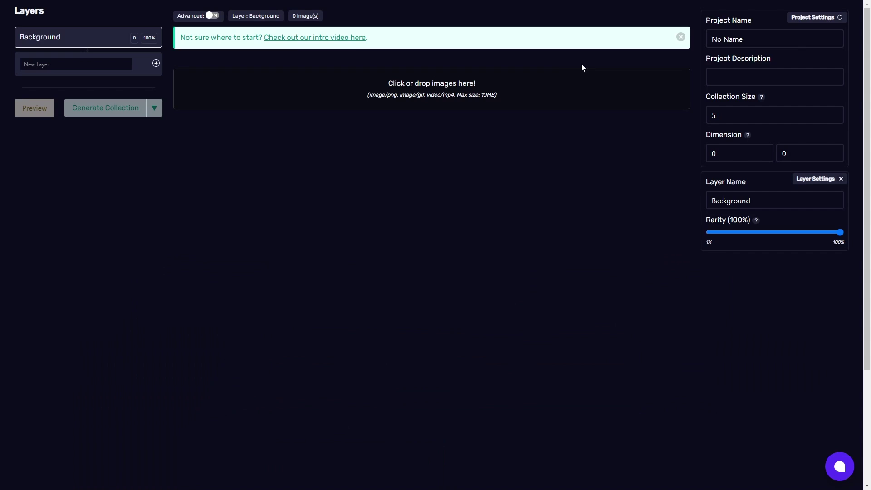
click(212, 16)
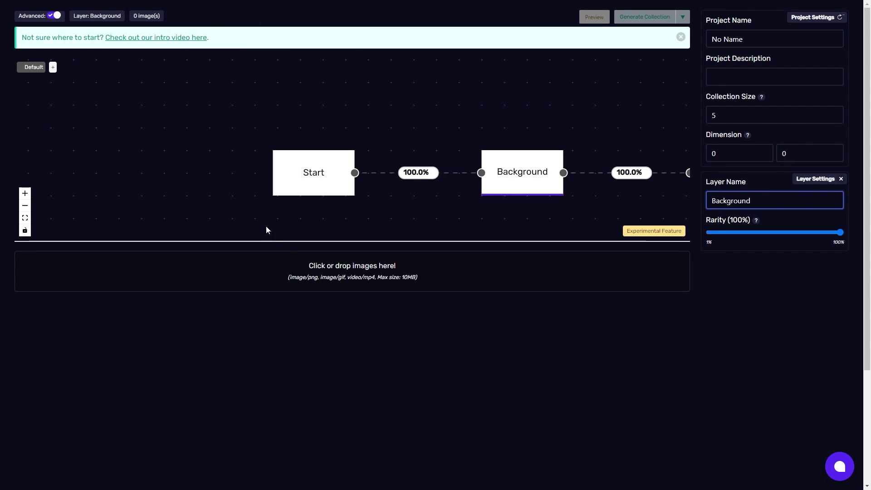
drag(276, 241, 278, 419)
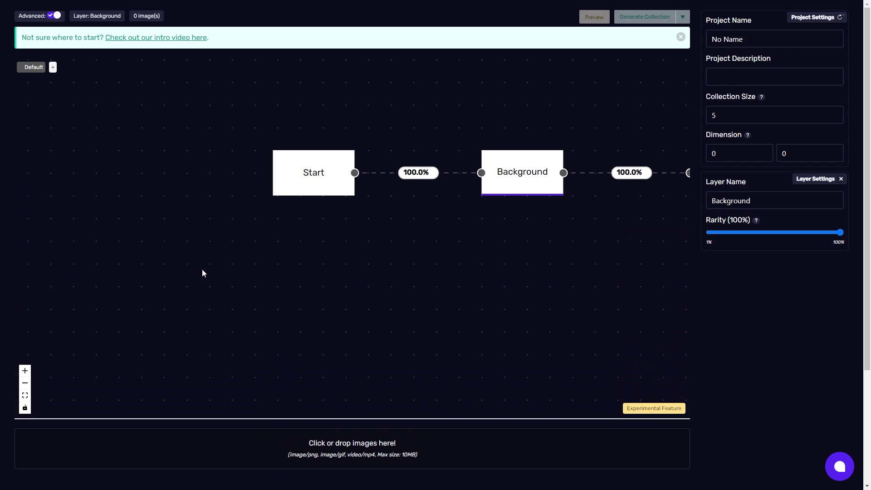
scroll(174, 269, down, 3)
scroll(428, 226, up, 2)
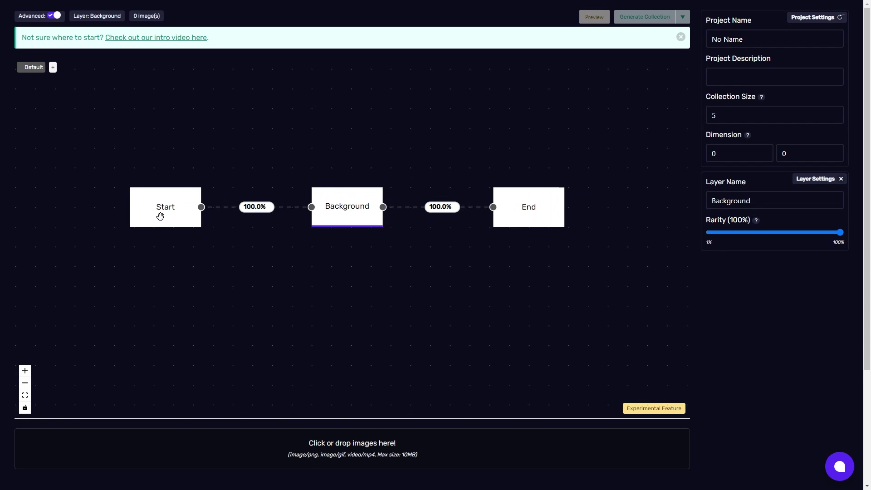
drag(159, 216, 66, 188)
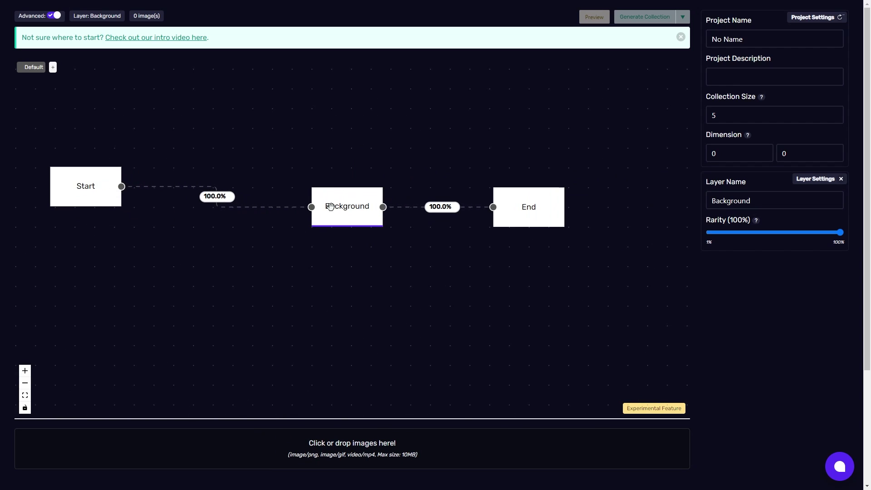
drag(333, 205, 214, 188)
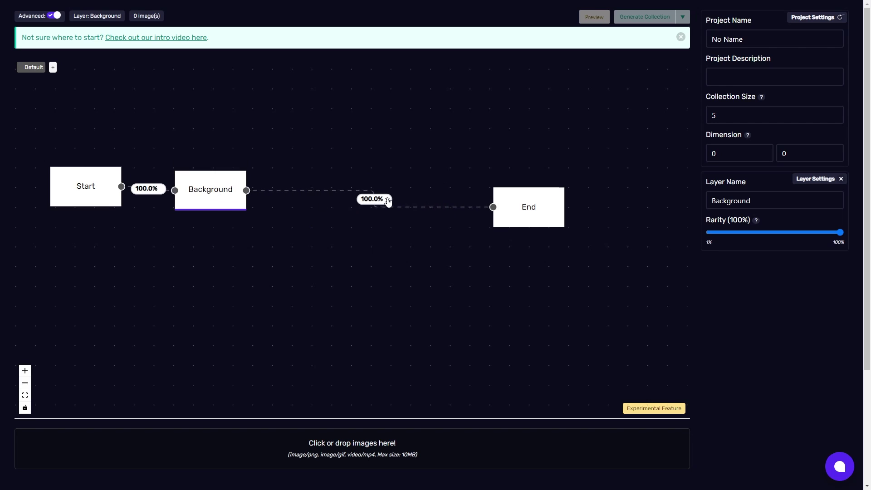
drag(340, 208, 525, 292)
Add a layer named Shadow linked after Background.
drag(763, 200, 574, 164)
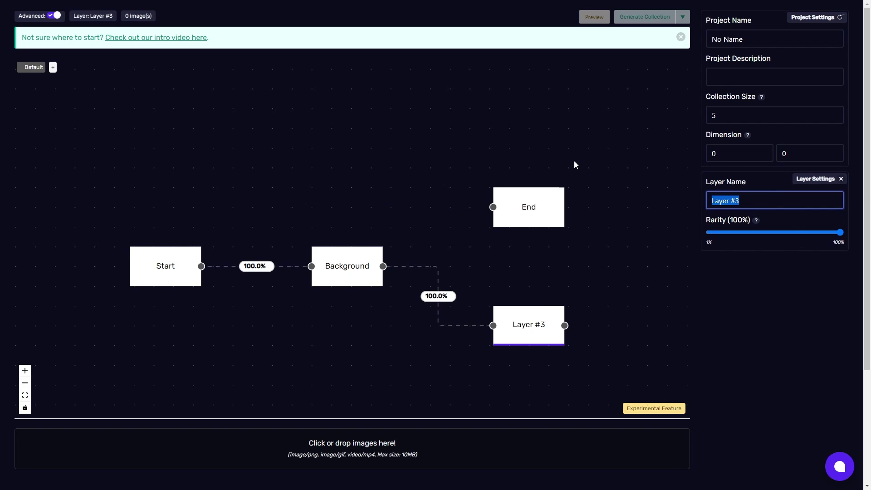
text(Shadow)
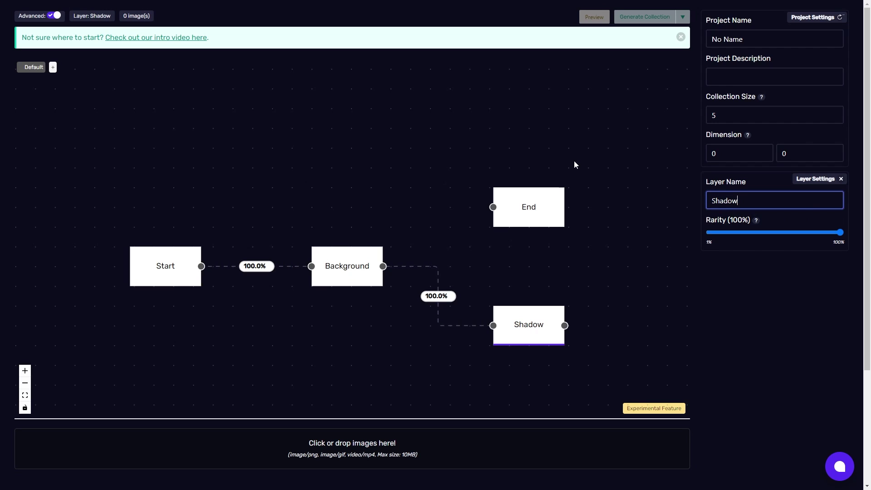
click(387, 157)
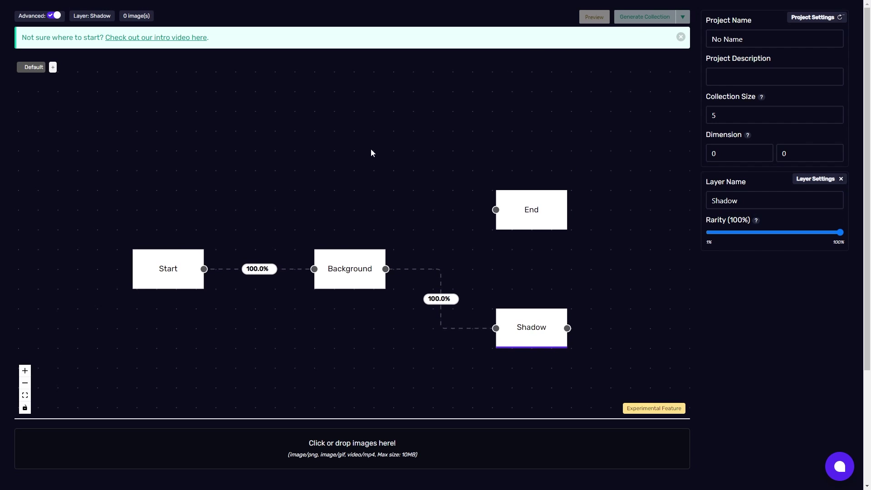
scroll(371, 153, down, 3)
drag(564, 216, 344, 212)
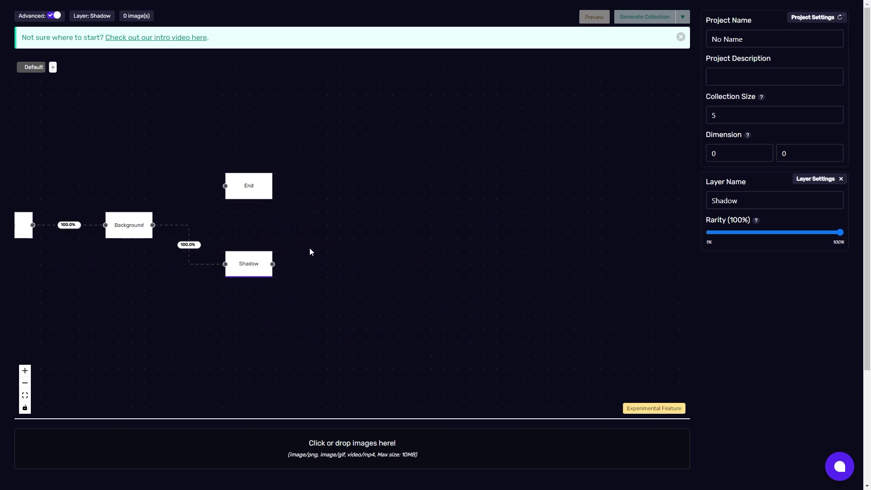
scroll(299, 265, up, 2)
Branch two layers from Shadow, named Full Egg and Scales.
click(258, 263)
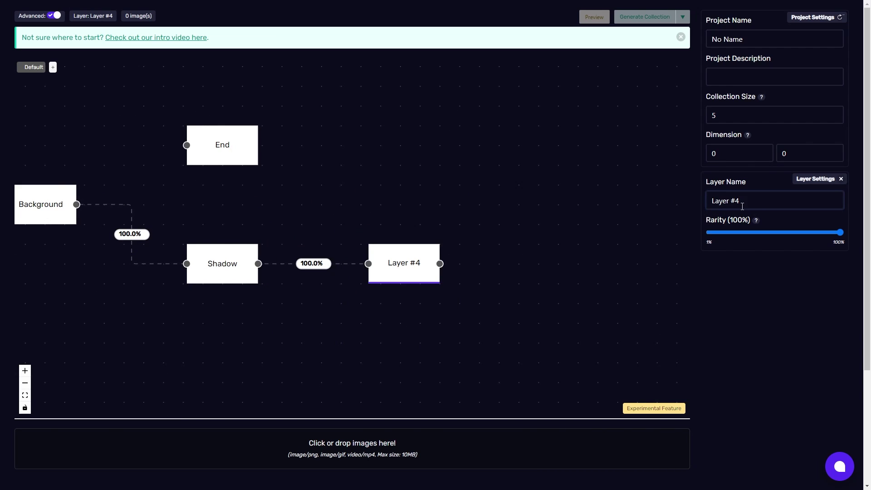
text(Full)
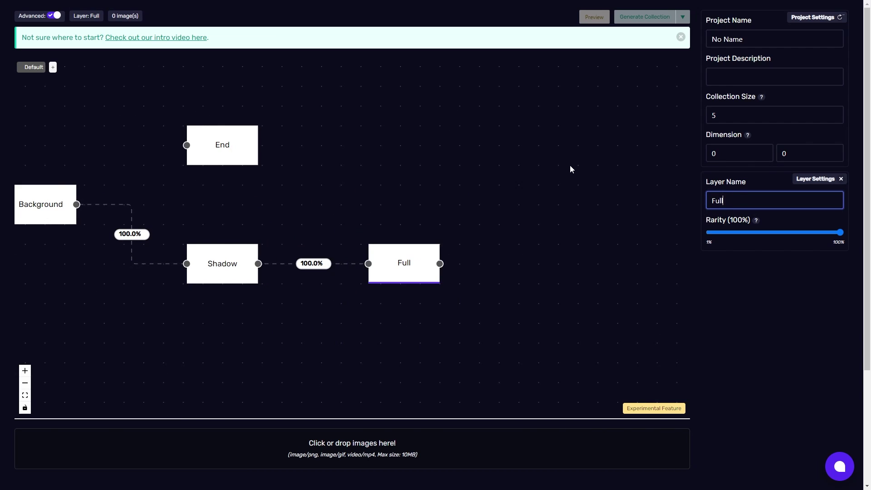
text( Egg)
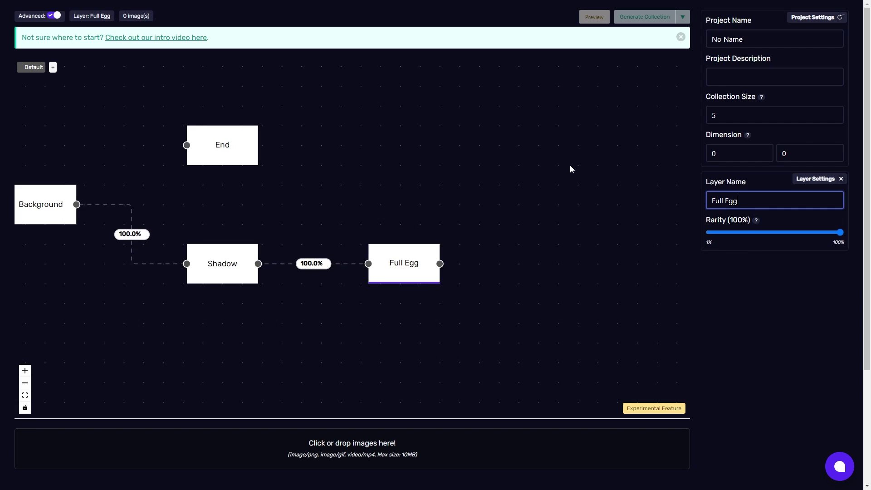
key(Return)
click(258, 264)
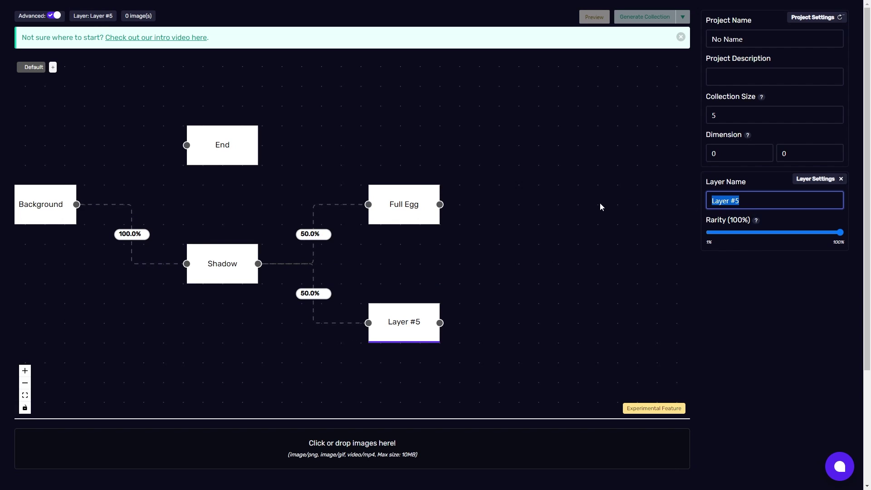
text(Scales)
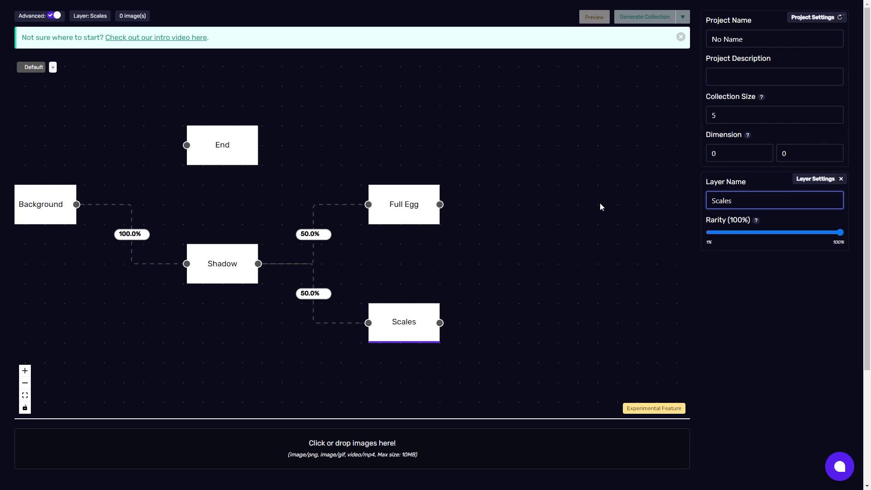
Add a Dots layer linked after Full Egg.
drag(560, 249, 268, 200)
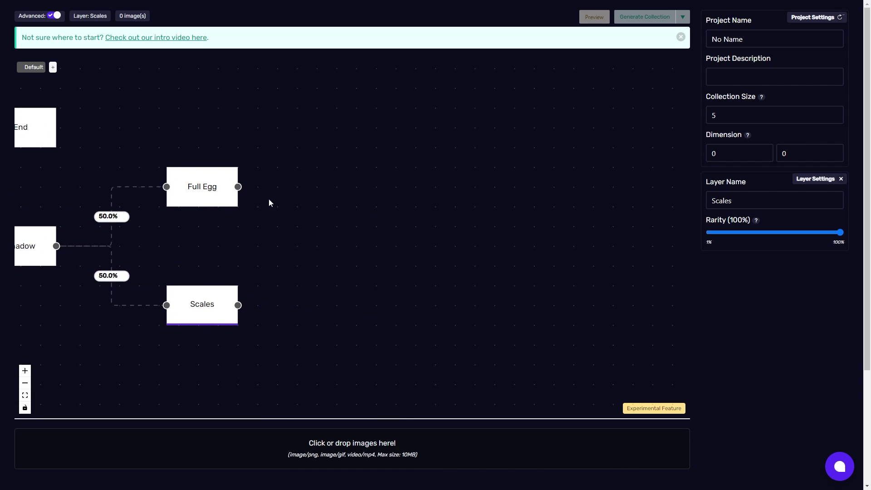
click(238, 187)
click(802, 205)
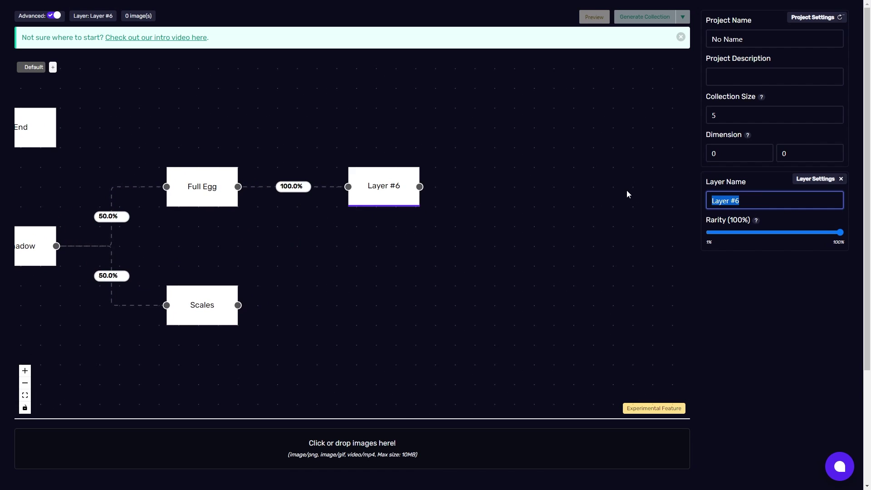
text(Dots)
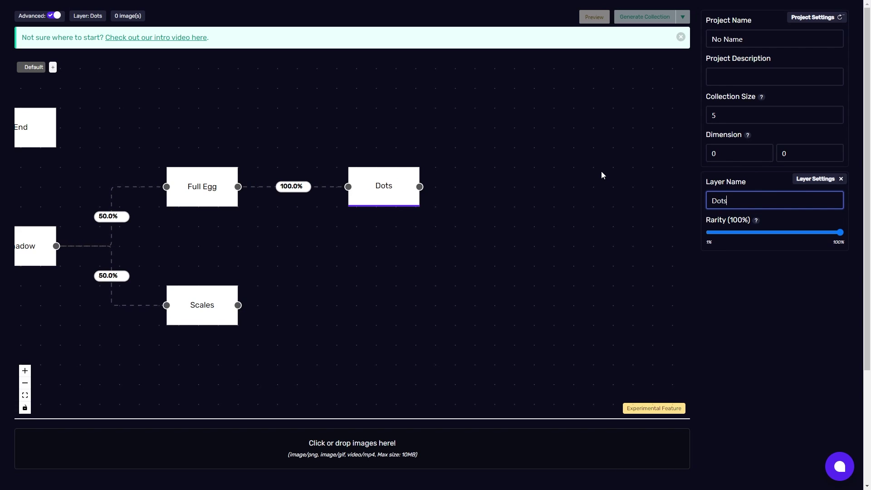
Add a Dino Body layer linked after Scales.
drag(444, 307, 374, 274)
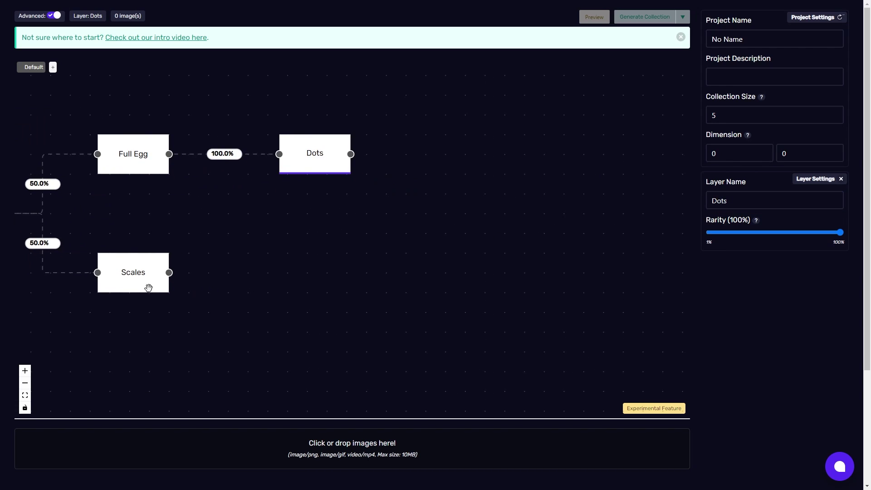
click(169, 272)
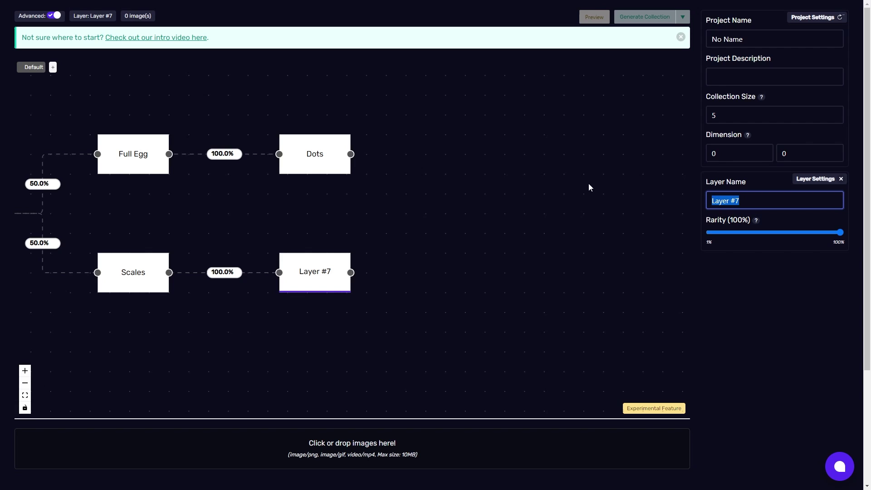
text(Dino Bd)
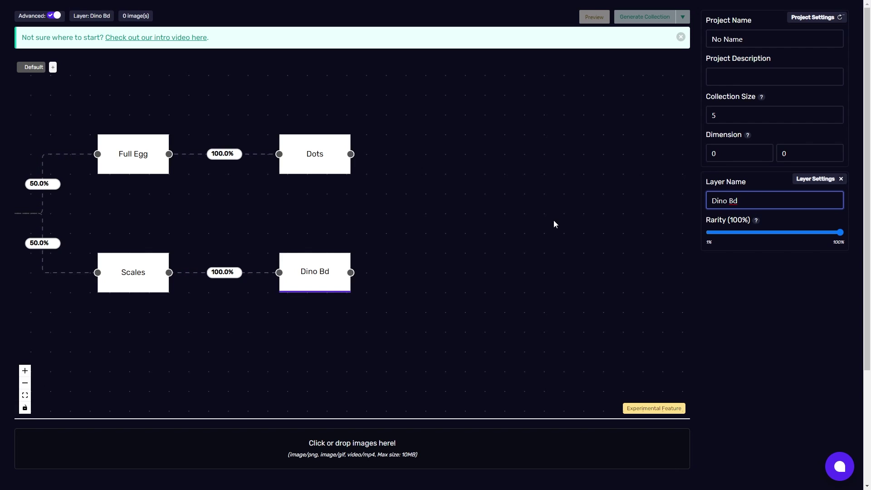
key(BackSpace)
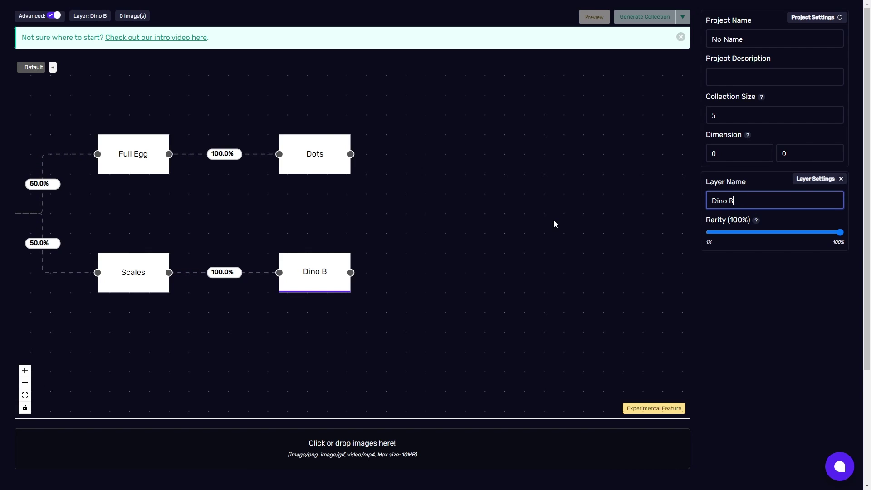
text(ody)
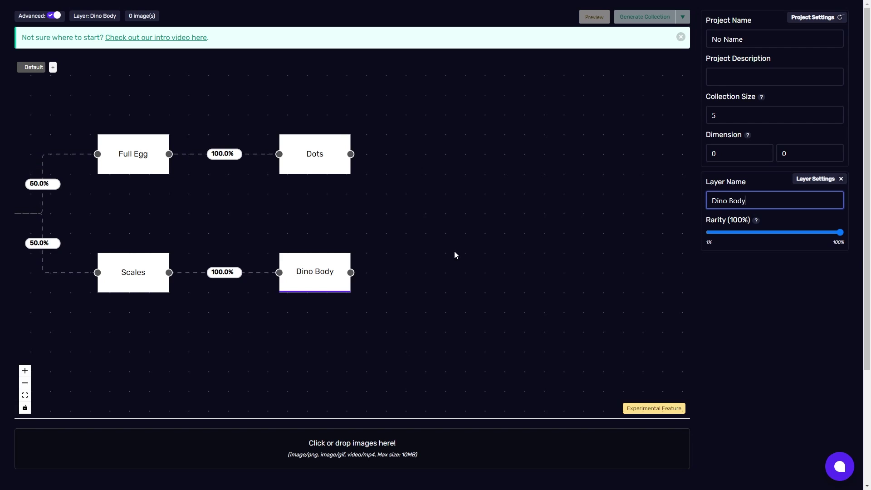
Chain an Eyes layer after Dino Body, then a Cracked Shell layer after Eyes.
drag(454, 252, 371, 244)
click(263, 265)
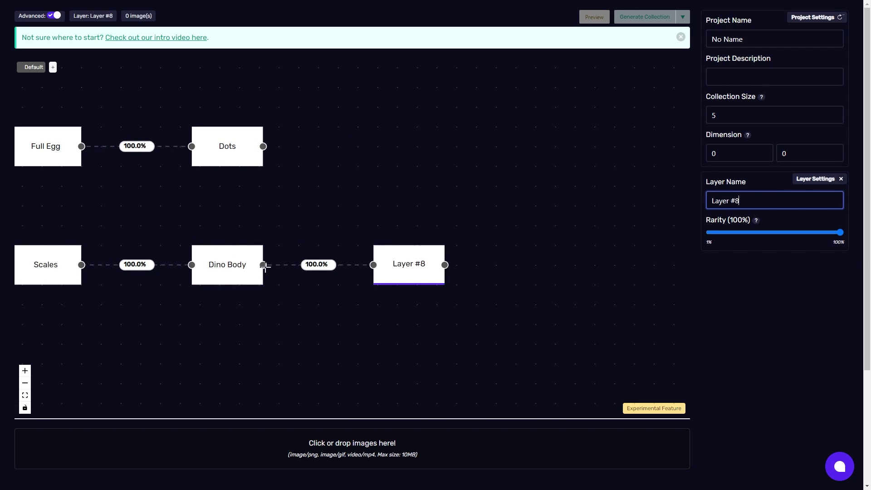
drag(754, 200, 548, 205)
text(Eyes)
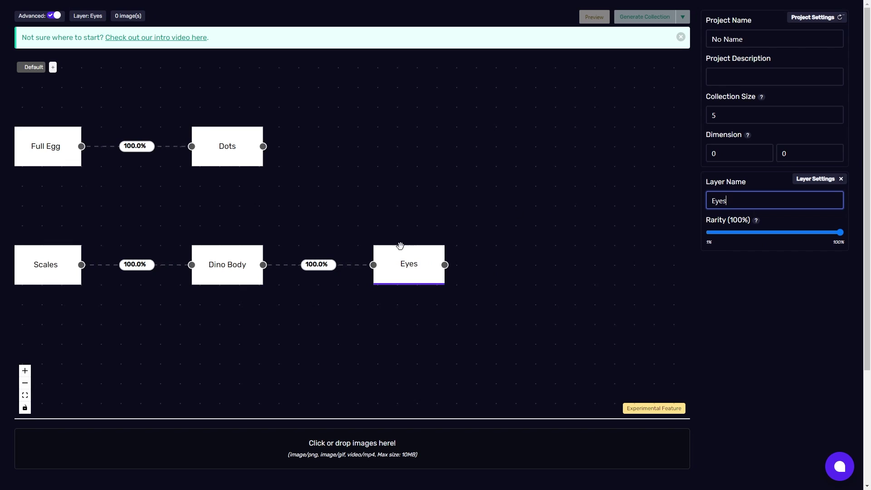
drag(476, 241, 323, 240)
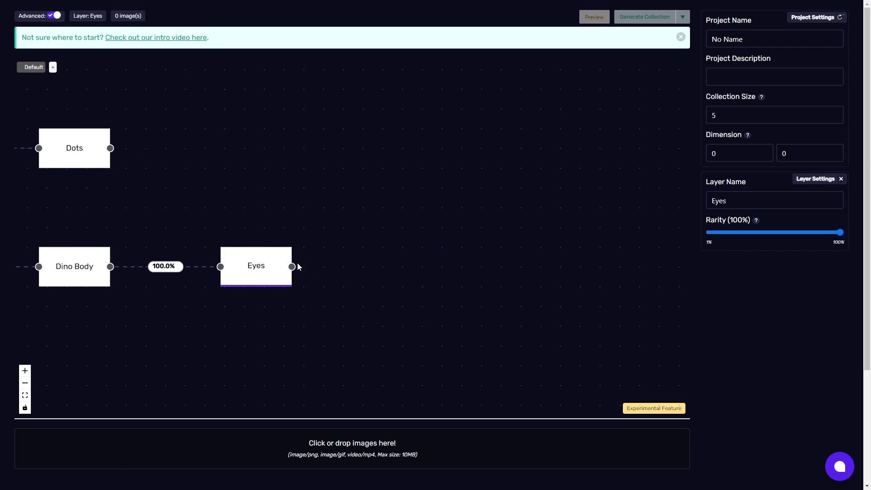
click(294, 266)
drag(745, 201, 581, 162)
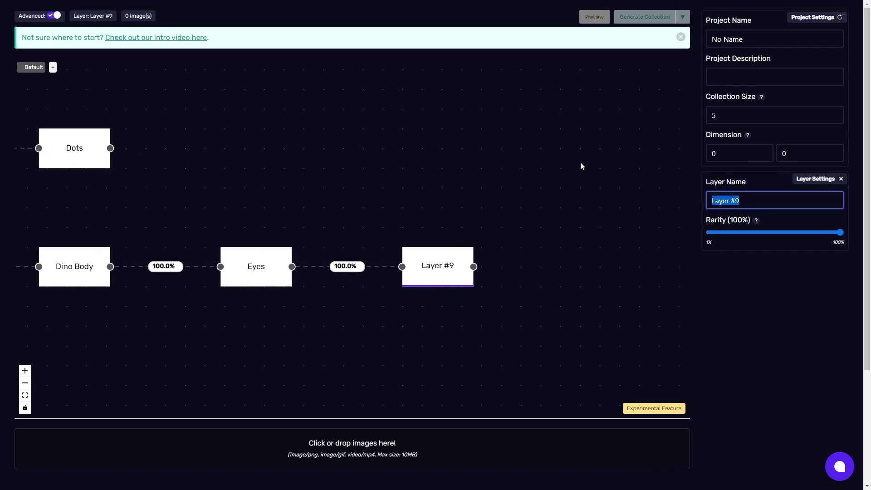
text(Cracked Shell)
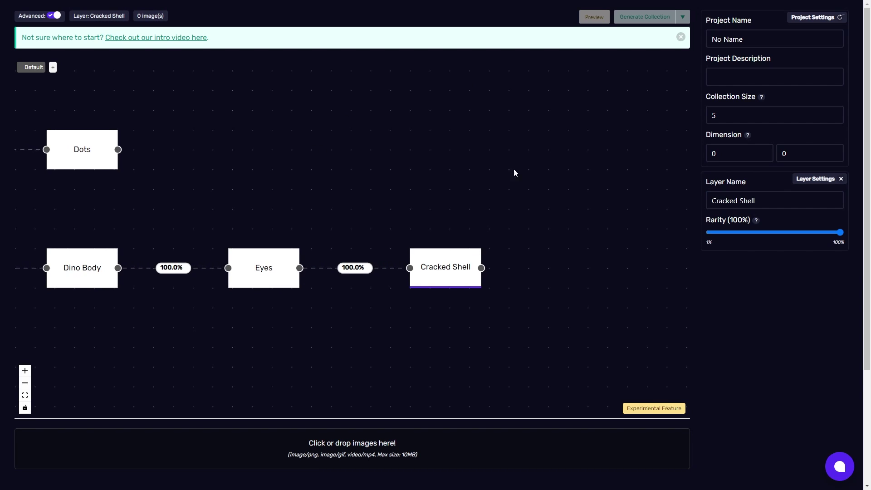
Add a Dots layer linked after Cracked Shell.
drag(515, 172, 274, 169)
drag(248, 268, 358, 267)
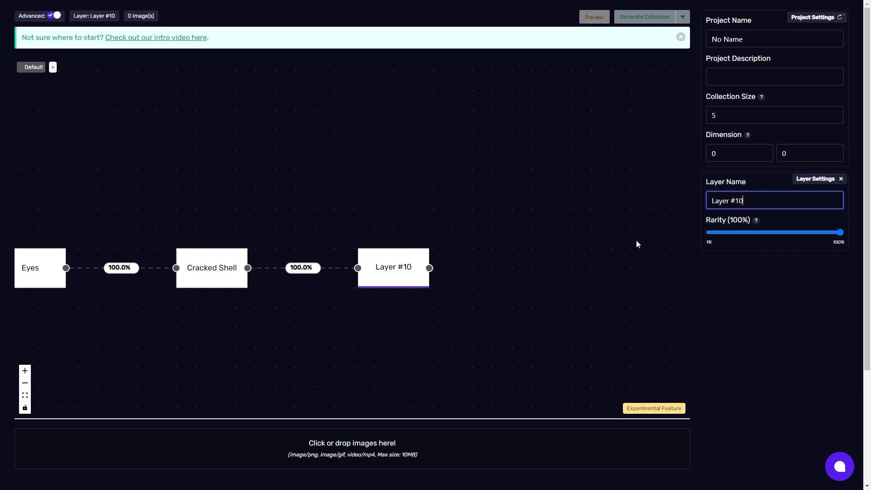
drag(763, 200, 478, 132)
text(Dots)
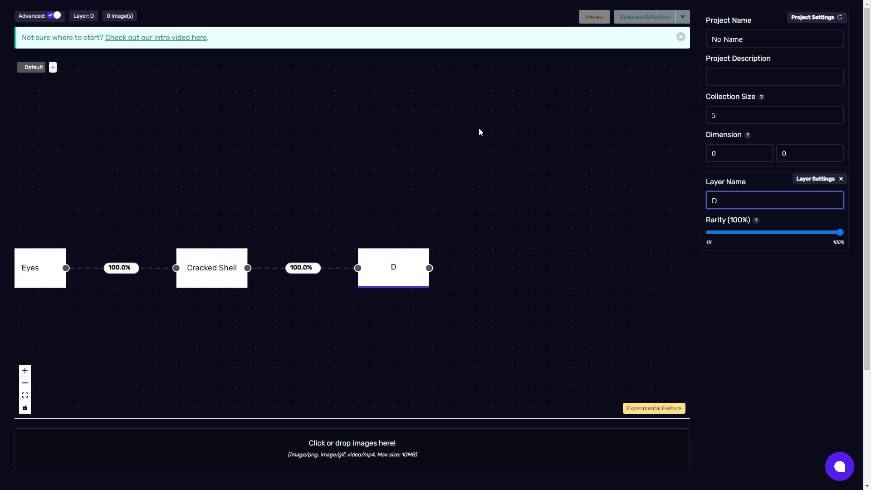
click(292, 181)
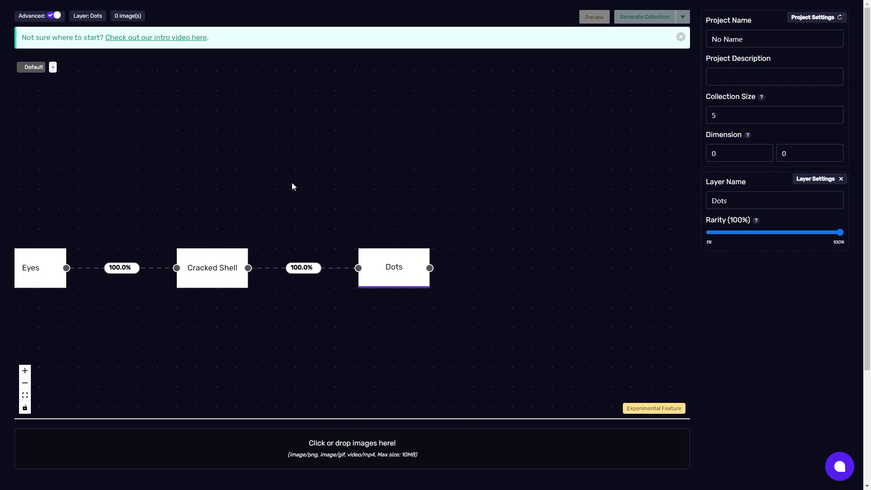
Move the End node to the right and connect both Dots layers to it.
scroll(385, 184, down, 5)
drag(279, 164, 312, 203)
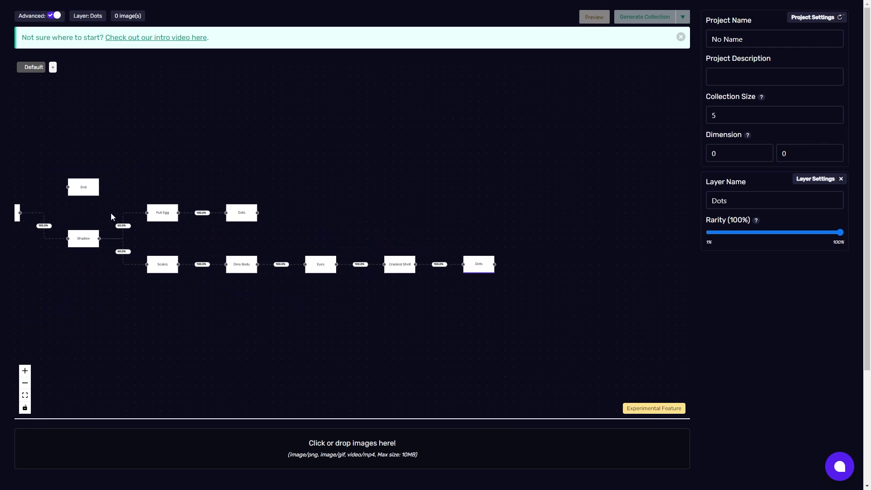
drag(85, 190, 555, 208)
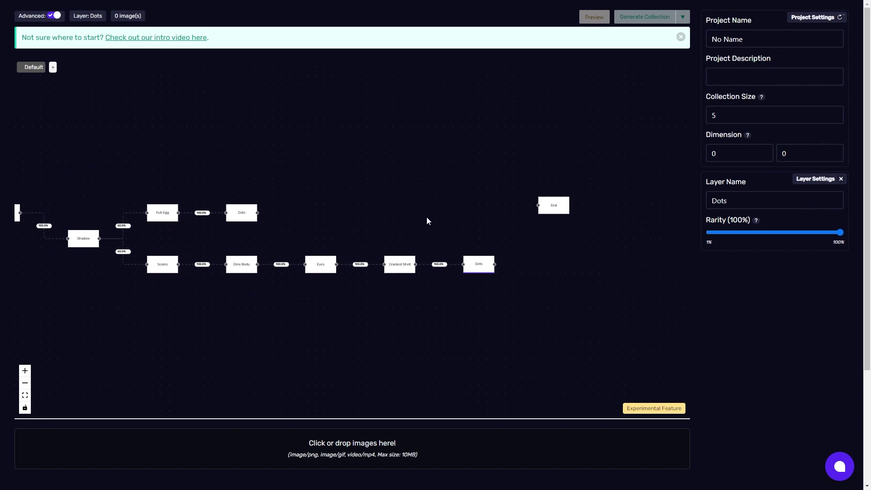
drag(258, 212, 539, 205)
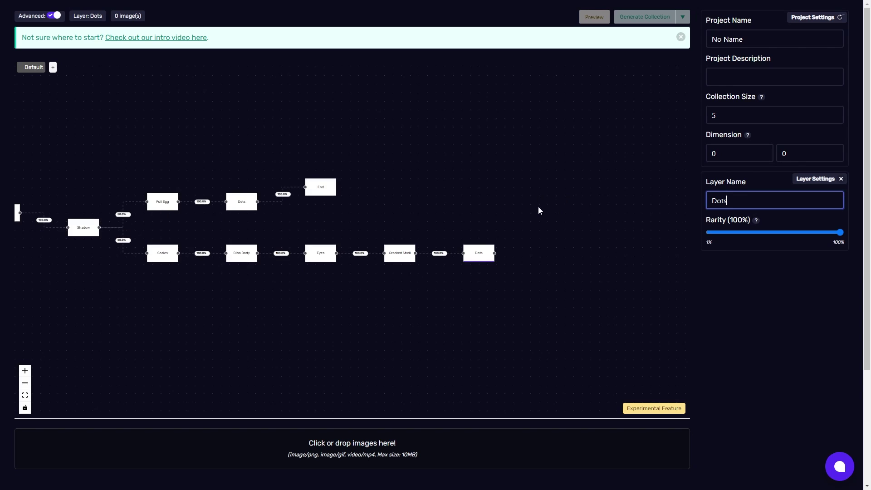
drag(495, 253, 306, 187)
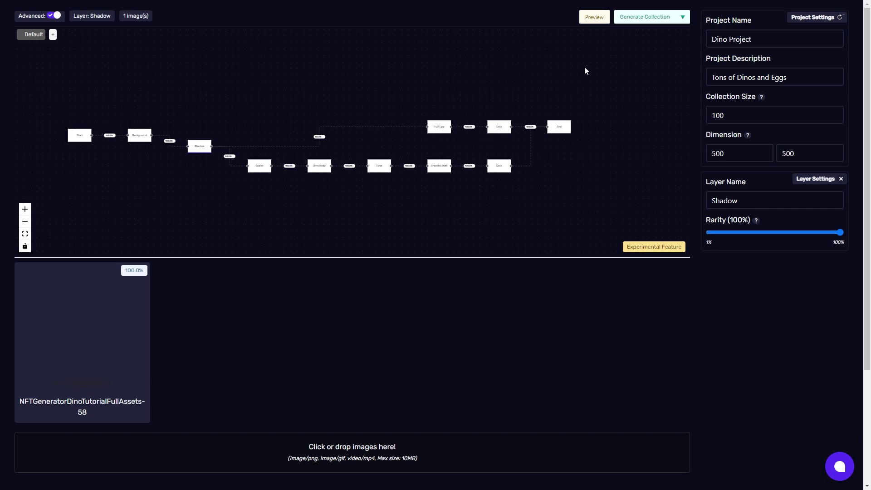
Render six successive random previews of the dino and egg layer combinations.
click(591, 19)
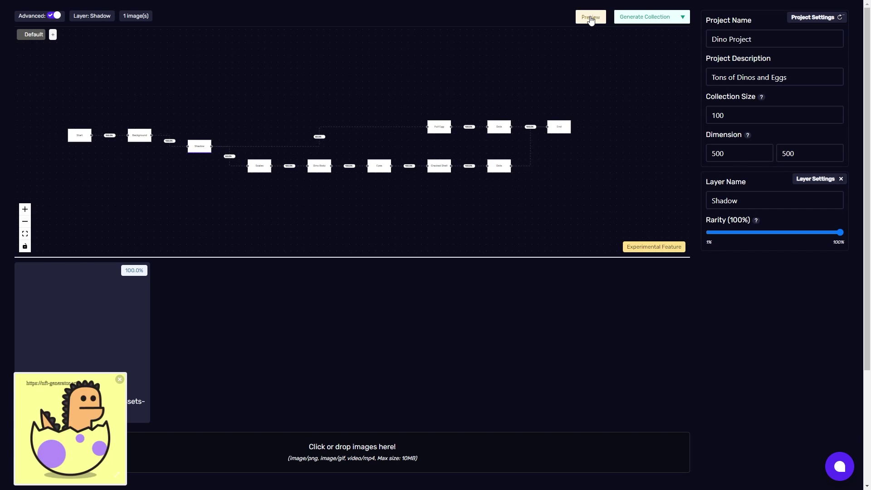
click(591, 21)
click(591, 21)
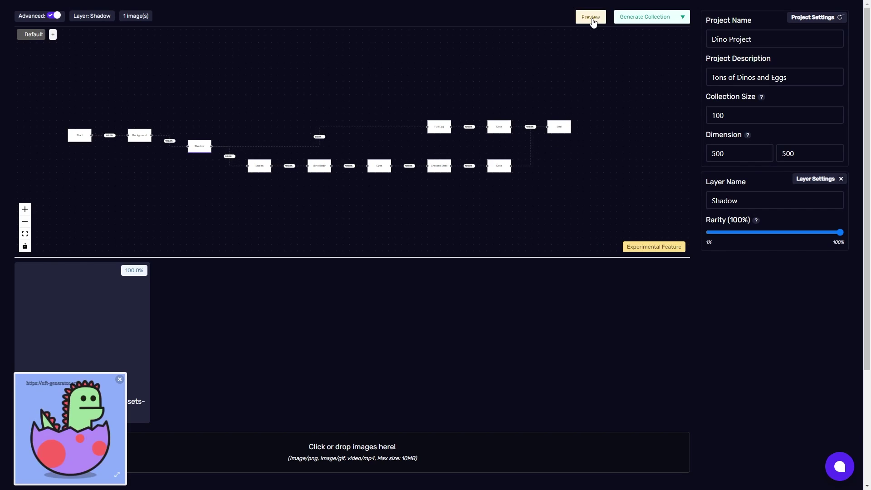
click(593, 22)
click(593, 22)
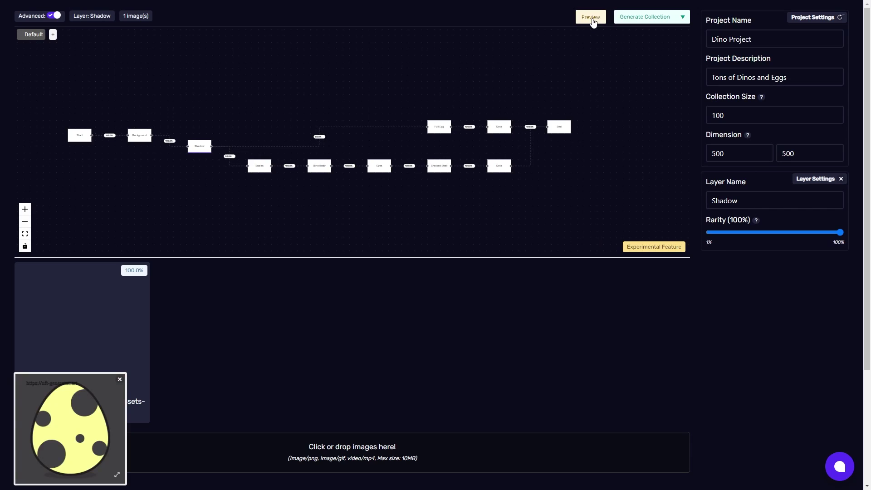
click(594, 23)
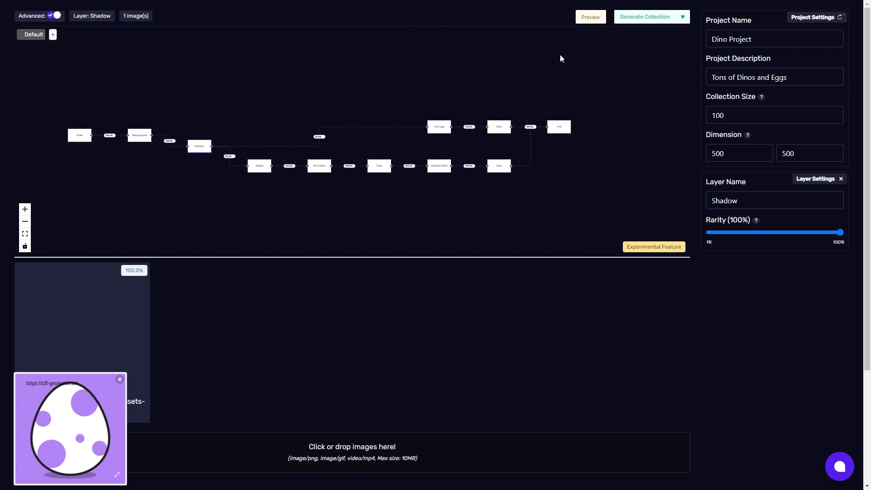
double_click(735, 115)
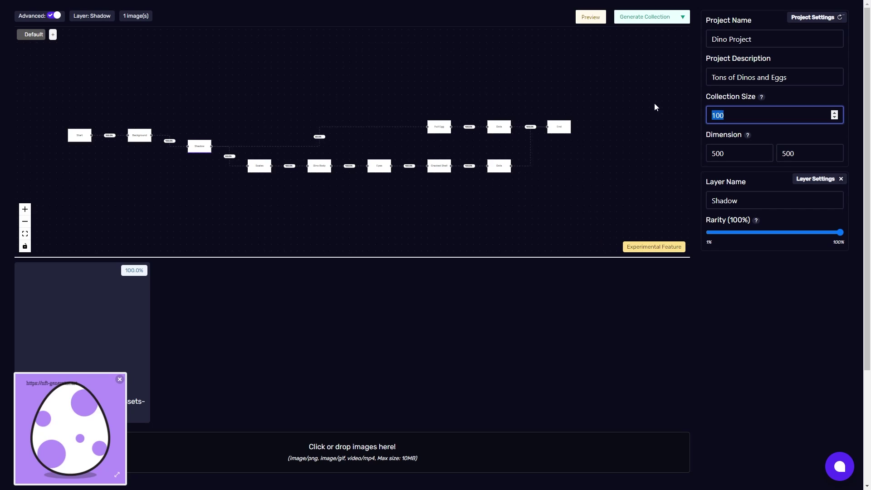
click(641, 98)
click(636, 17)
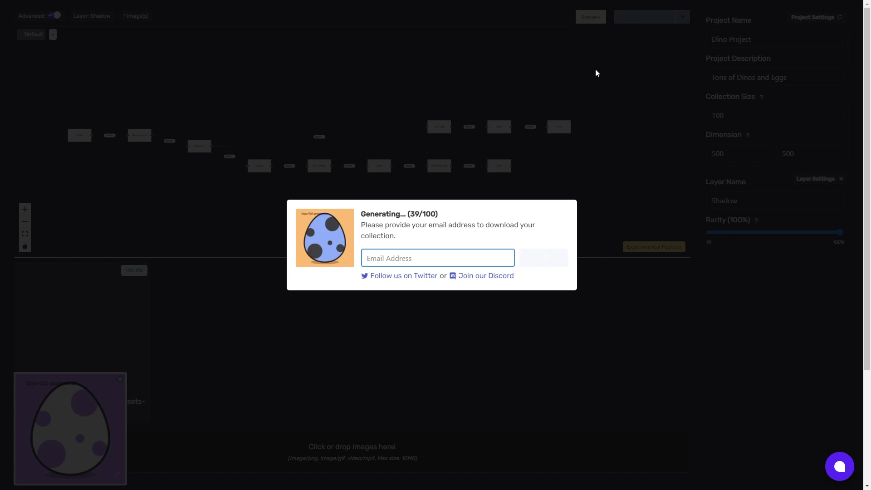
key(Escape)
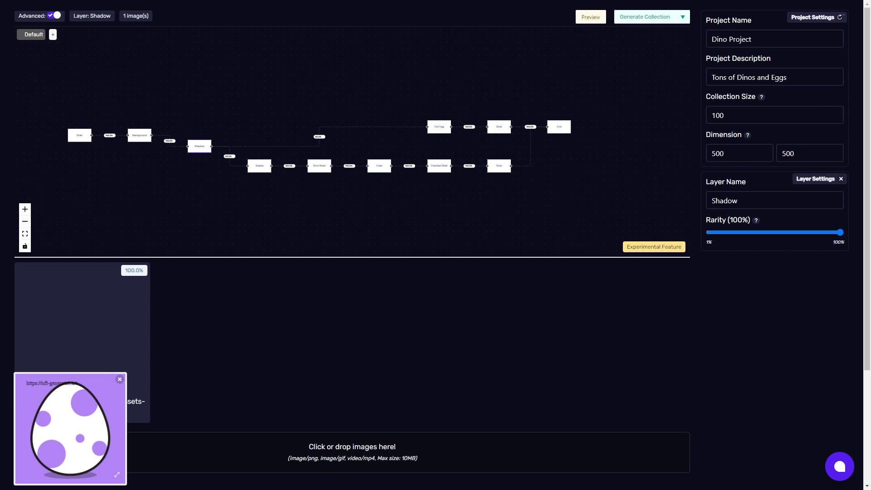